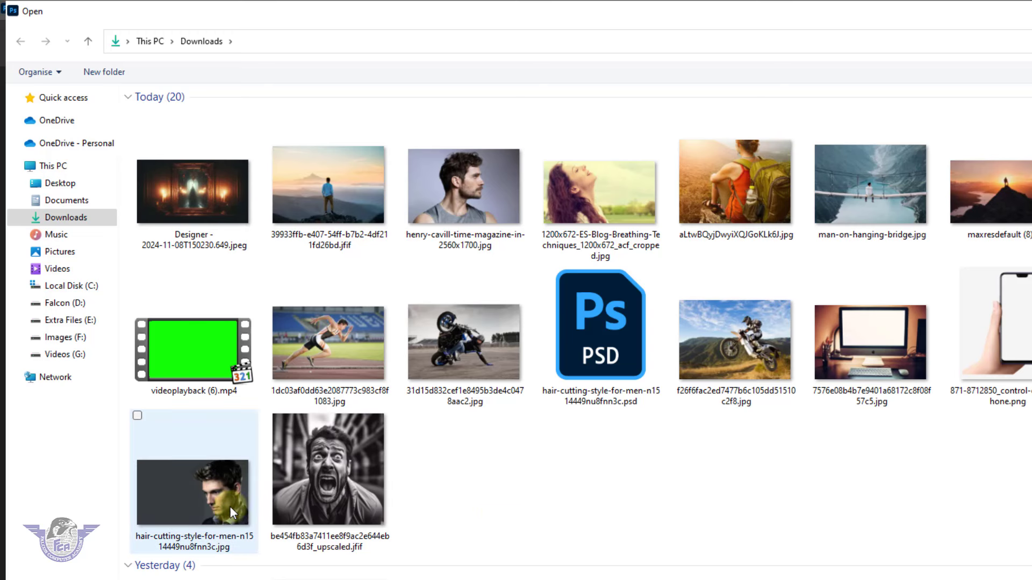
- Open the portrait photo hair-cutting-style-for-men-n1514449nu8fnn3c.jpg from the Downloads folder
click(230, 503)
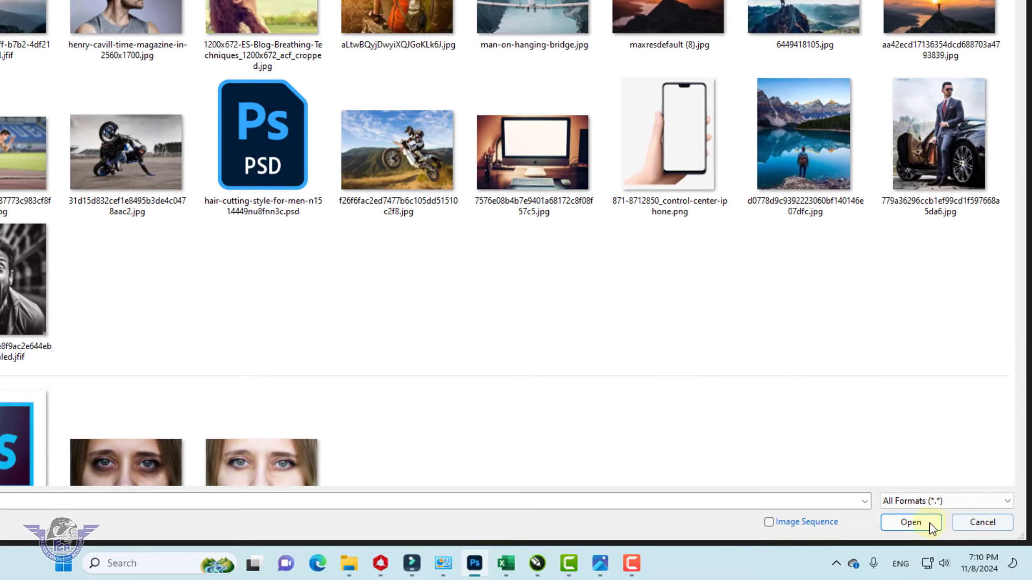
click(958, 549)
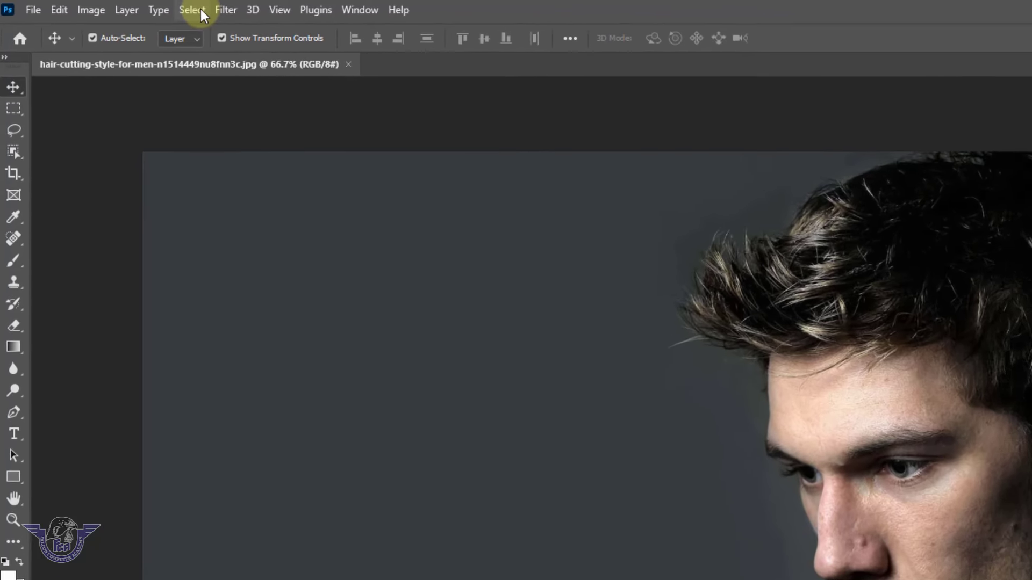
- Select the man with the Object Selection tool by framing his head and shoulders in Rectangle mode
click(201, 9)
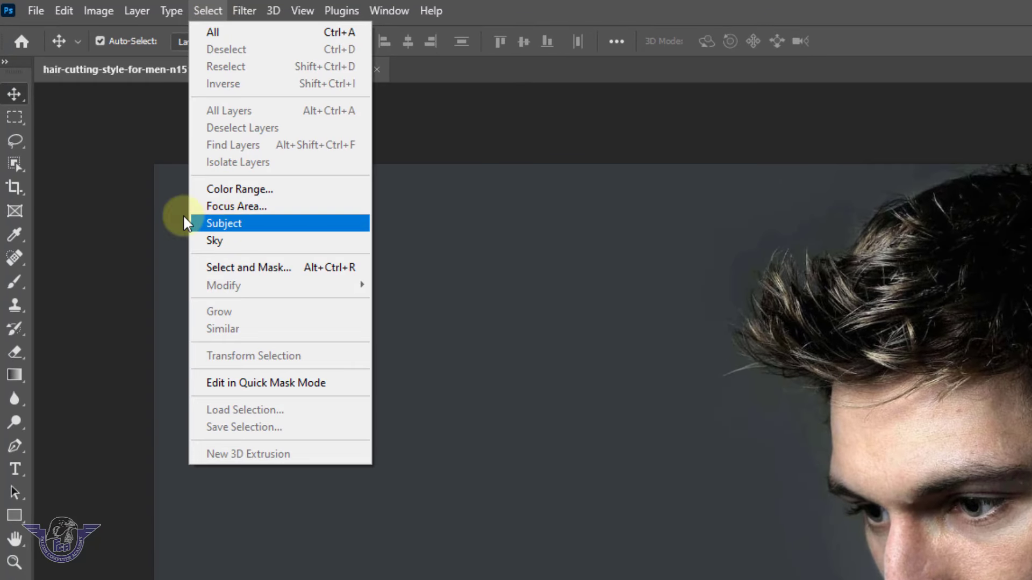
click(90, 169)
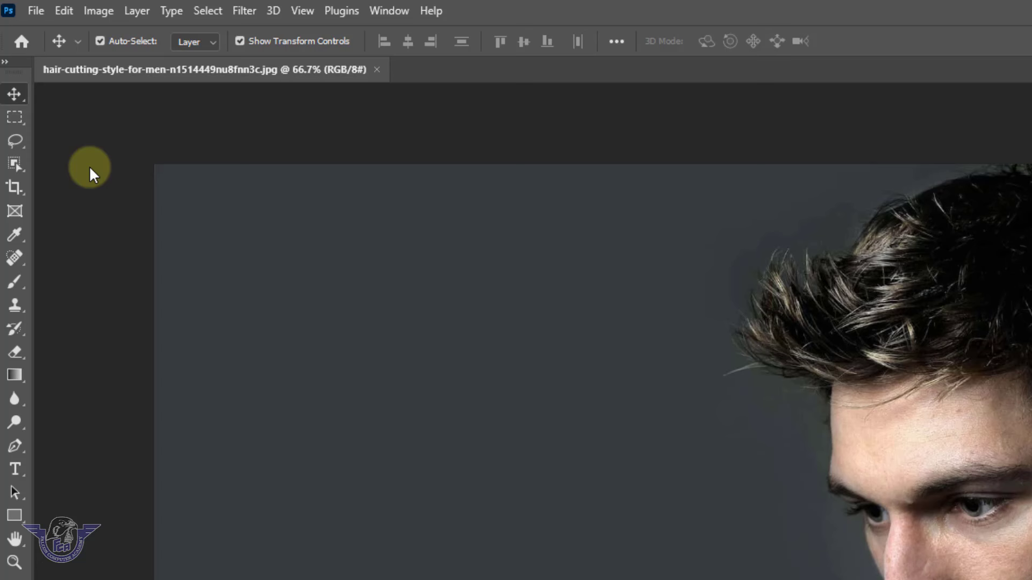
click(24, 169)
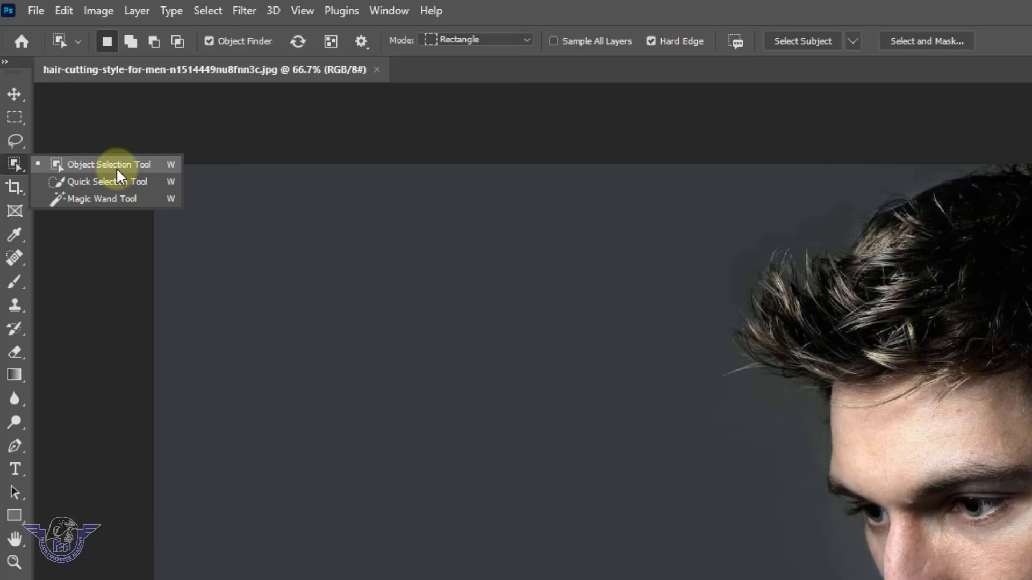
click(112, 161)
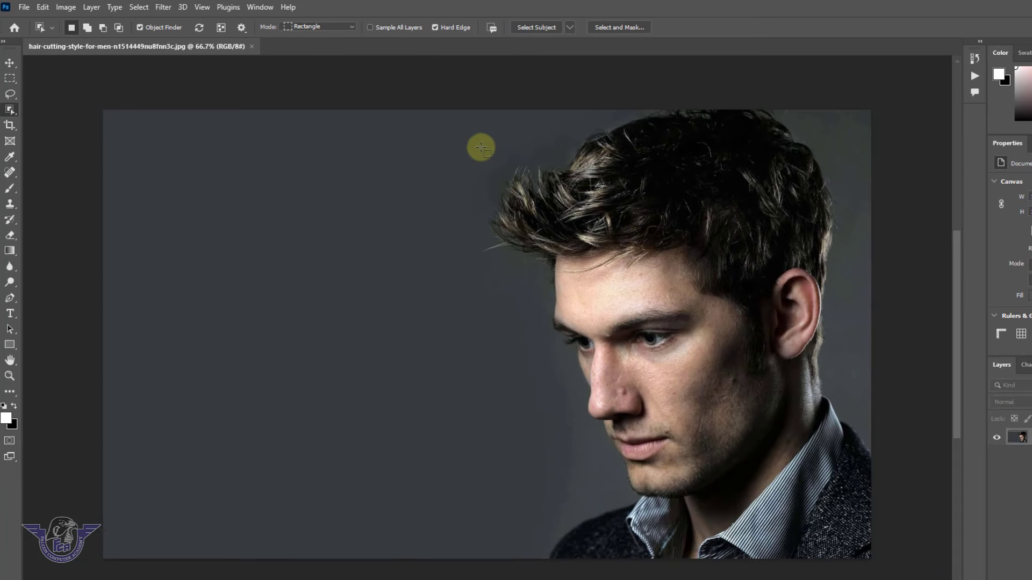
drag(452, 120, 871, 559)
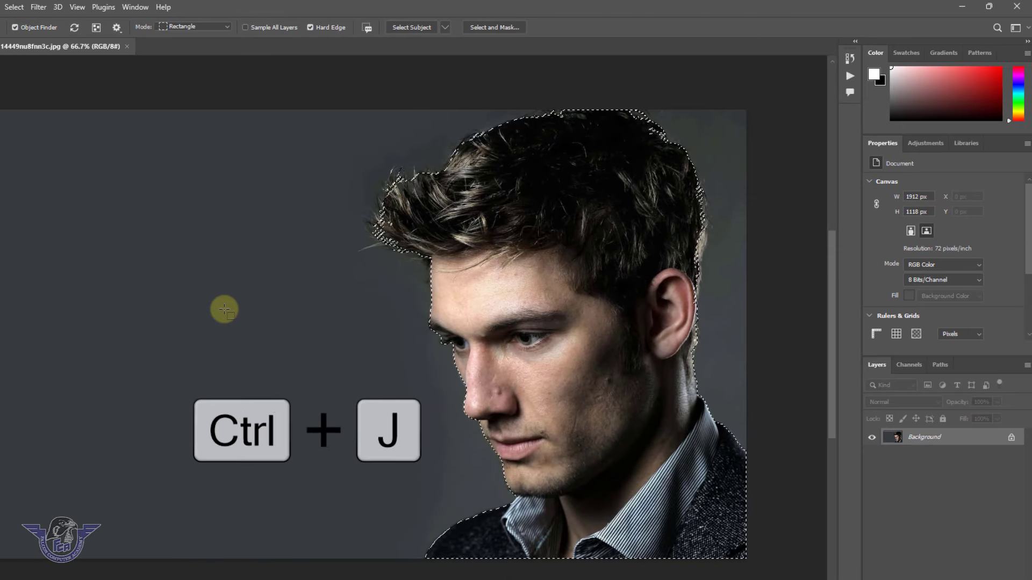
- Copy the selected man to a new layer and hide the Background layer
key(ctrl+j)
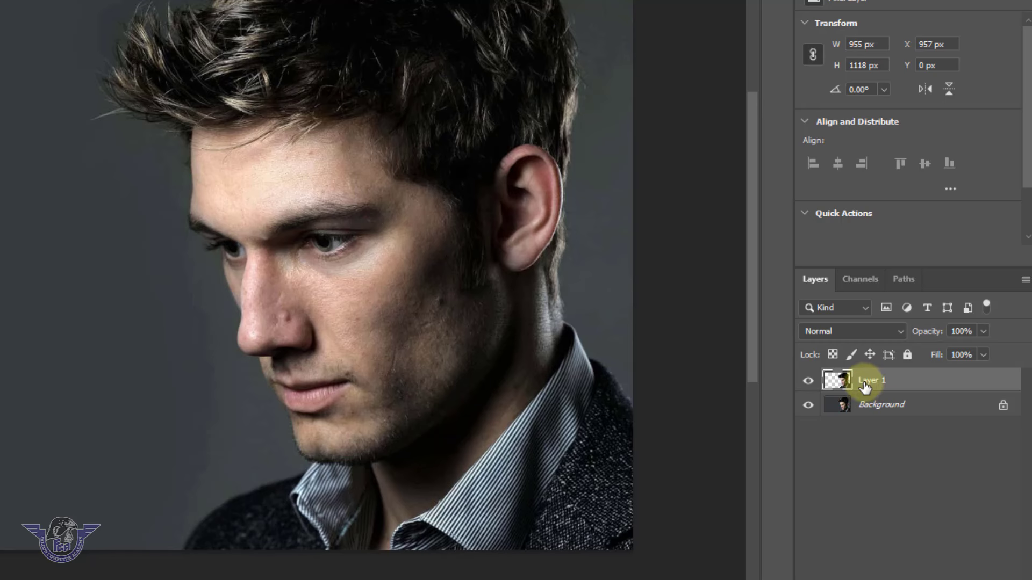
click(810, 409)
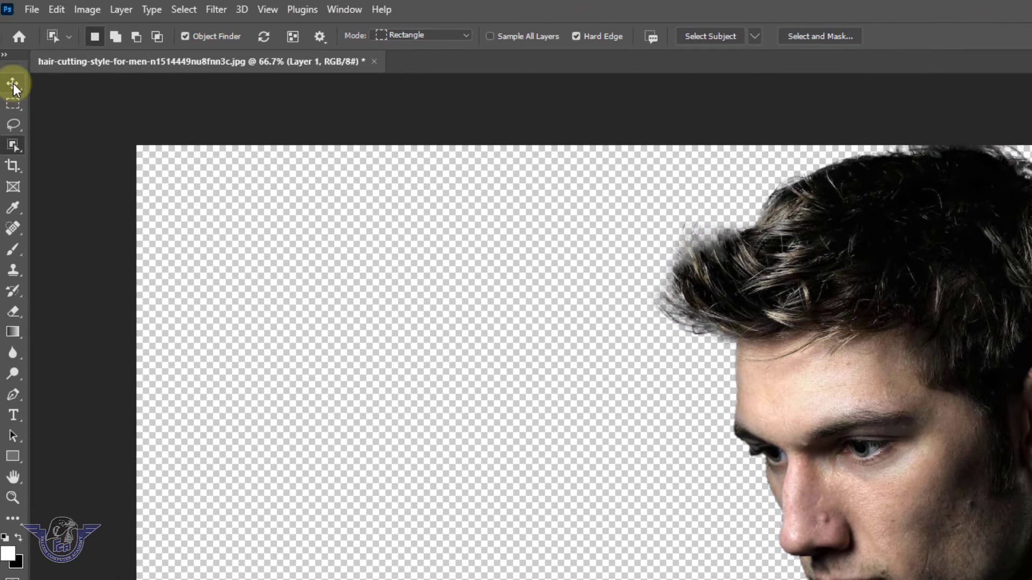
click(13, 82)
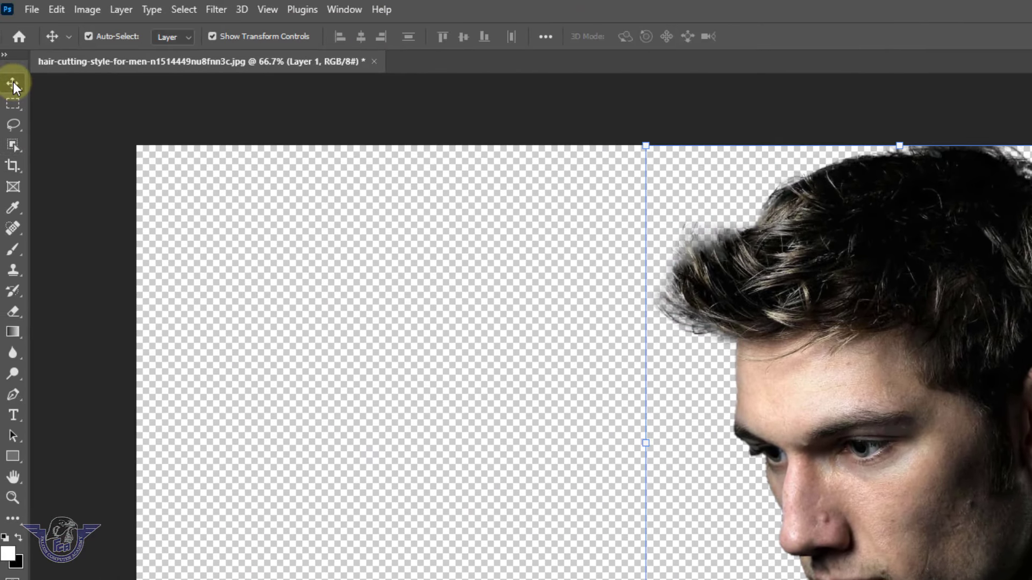
click(35, 6)
click(54, 46)
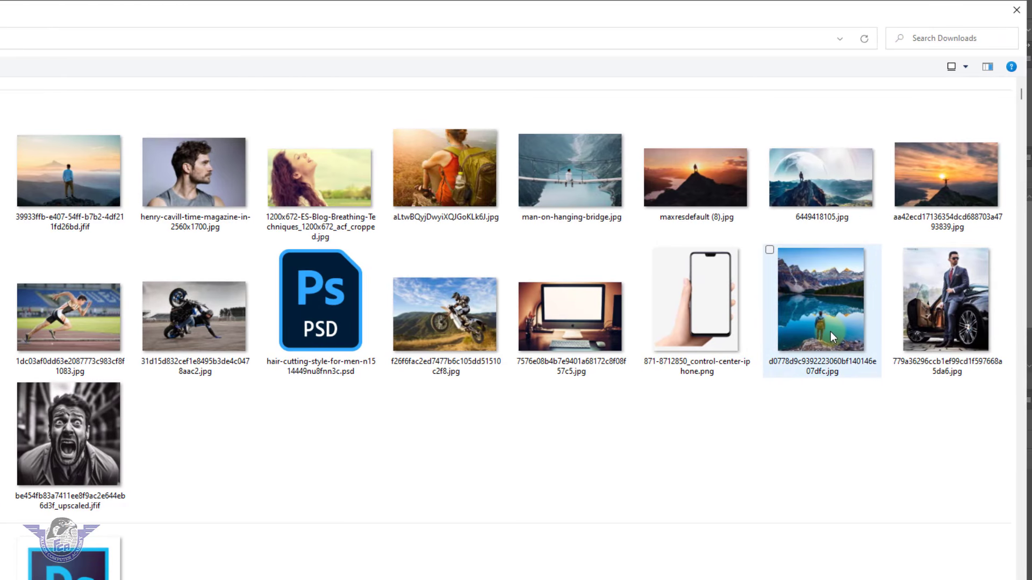
click(829, 333)
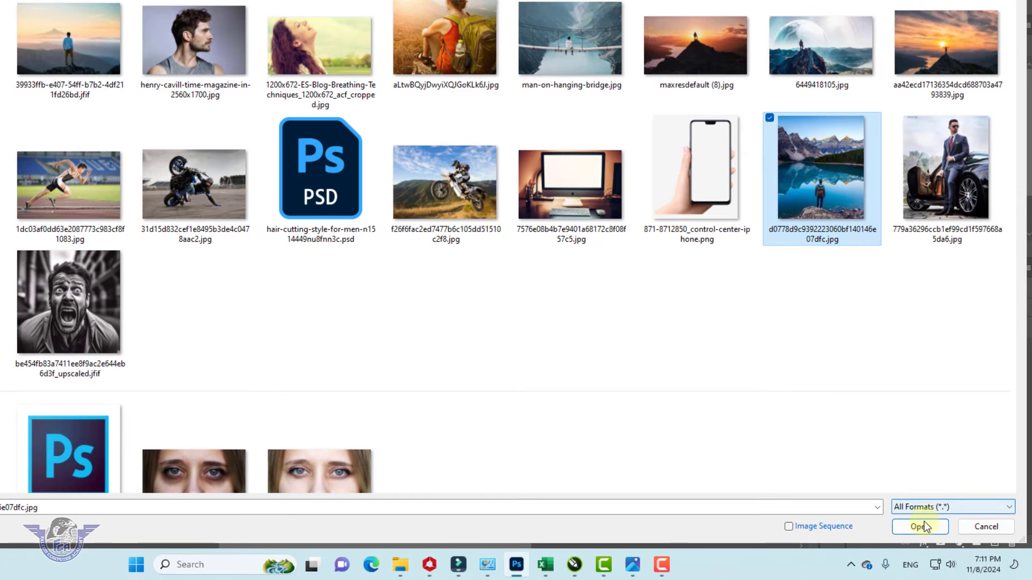
click(923, 525)
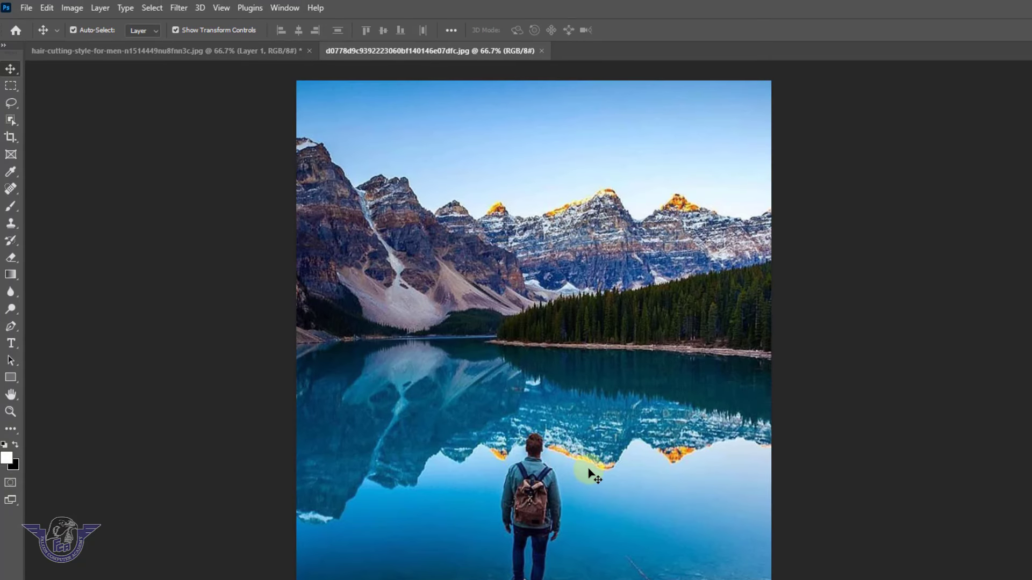
- Copy the mountain lake photo into the portrait document as a layer above the man's cutout, using the Move tool
drag(589, 469, 258, 73)
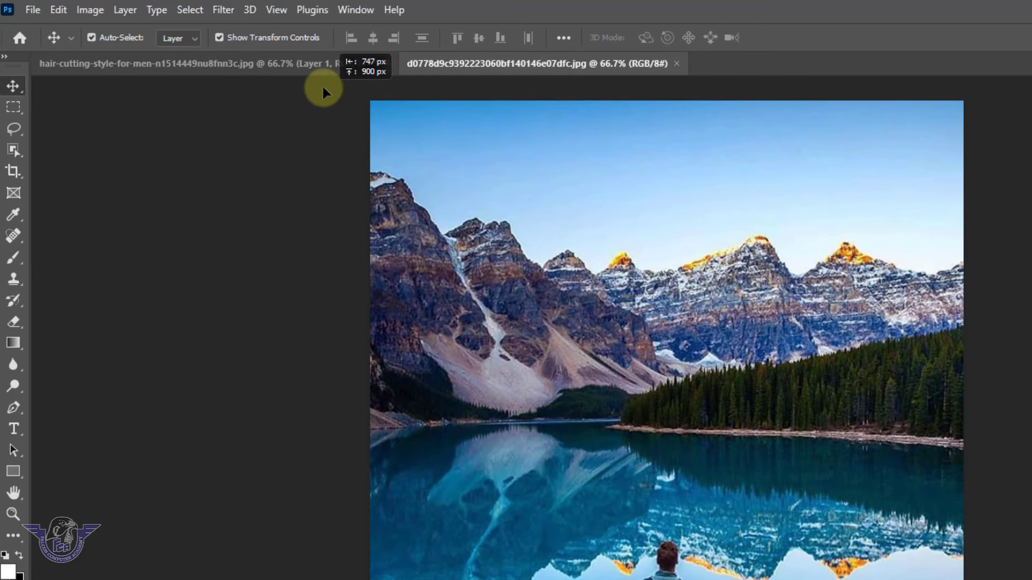
drag(323, 87, 295, 57)
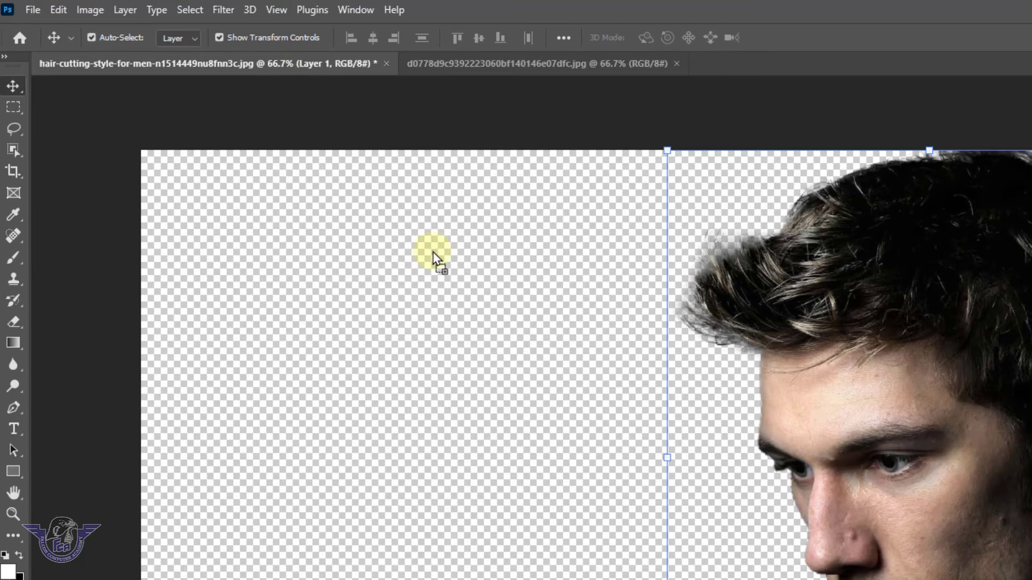
drag(546, 419, 546, 419)
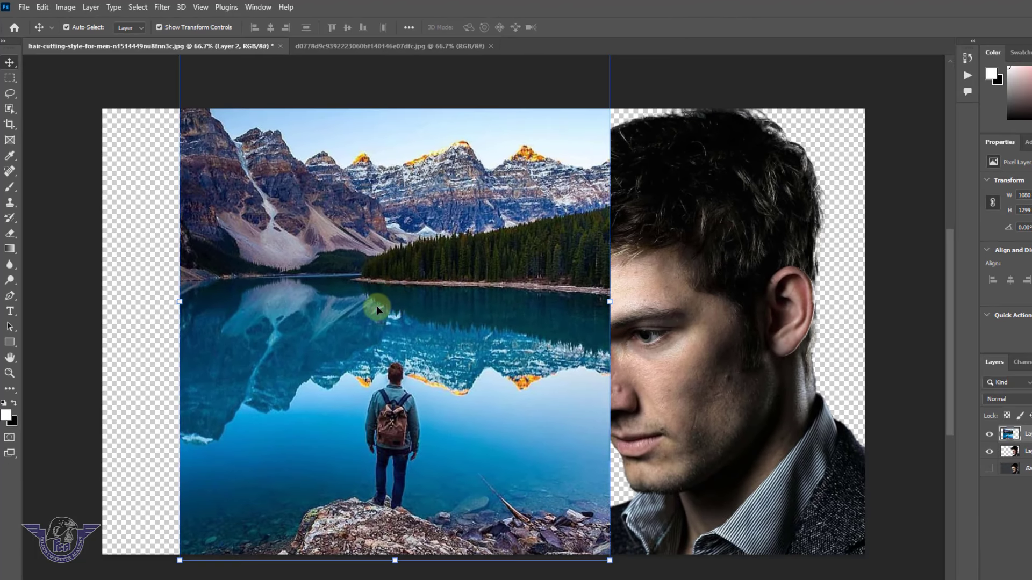
- Move the lake photo over the man and enlarge it proportionally to about 1692 × 2034 px, covering the cutout
drag(388, 314, 640, 168)
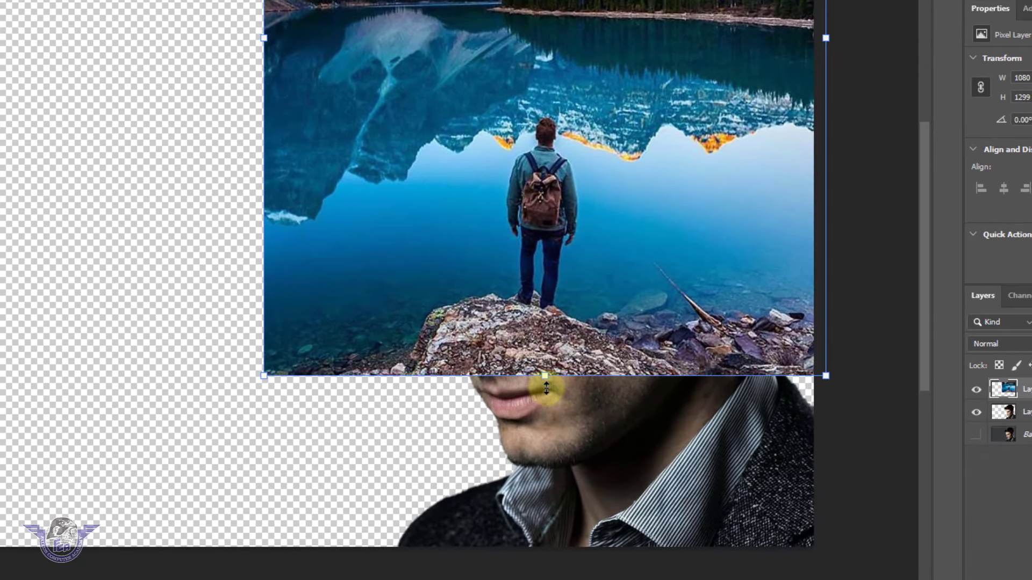
drag(594, 396, 570, 556)
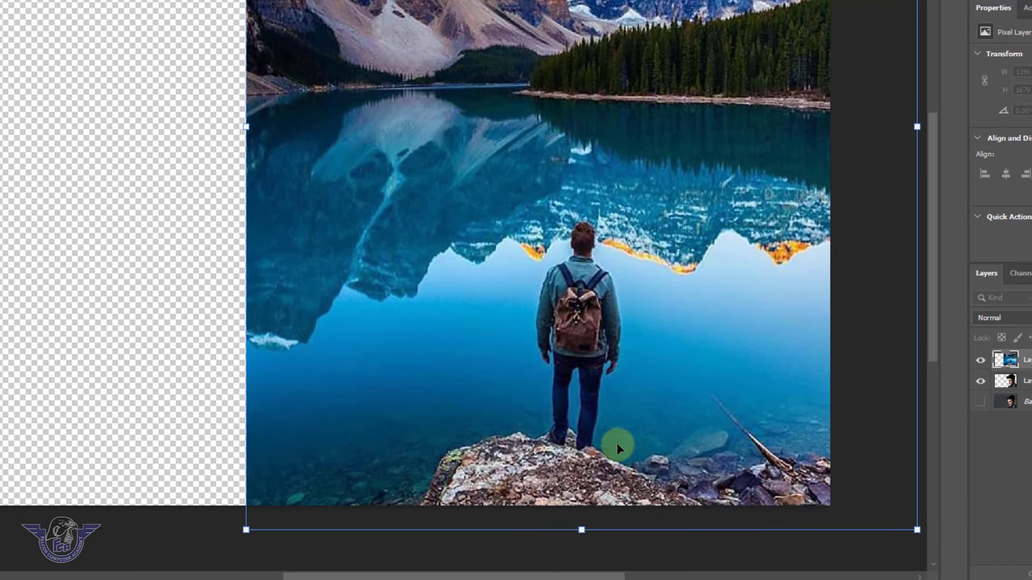
drag(617, 443, 614, 212)
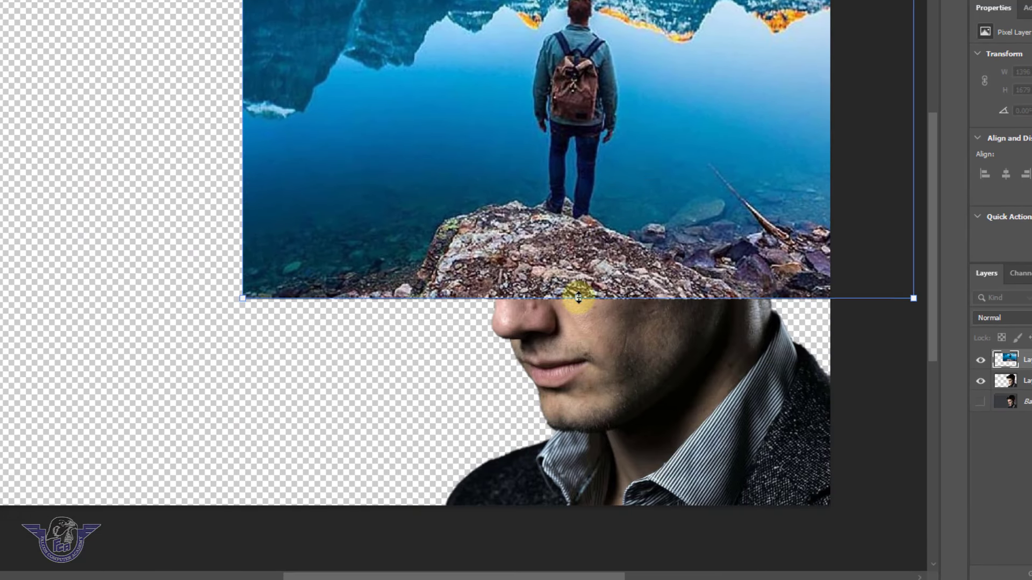
drag(579, 297, 579, 473)
drag(579, 372, 614, 406)
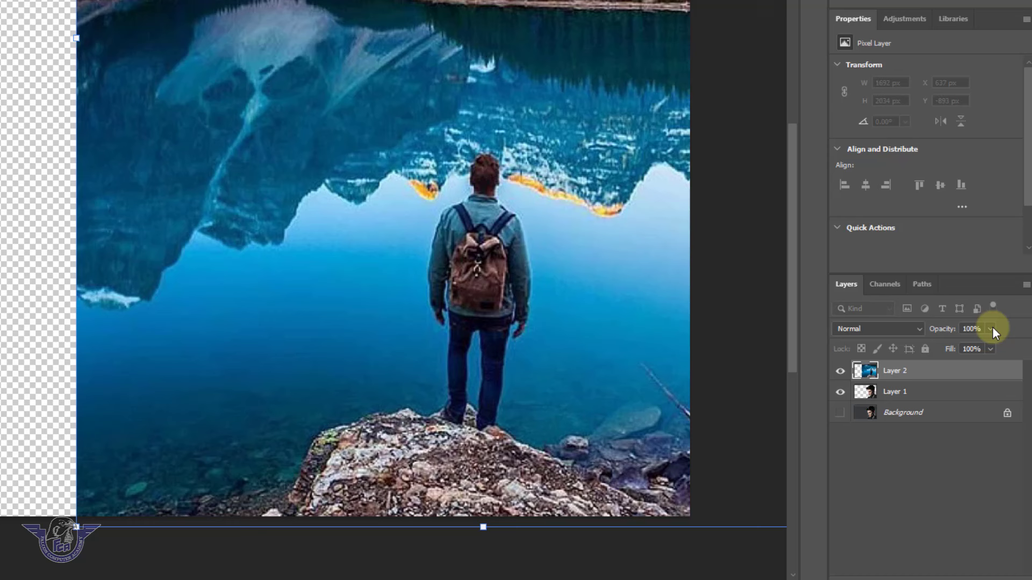
- Lower Layer 2's opacity to 50% and shift the lake photo so the backpacker stands over the man's cheek and neck
click(991, 329)
drag(974, 353, 957, 360)
drag(541, 346, 579, 352)
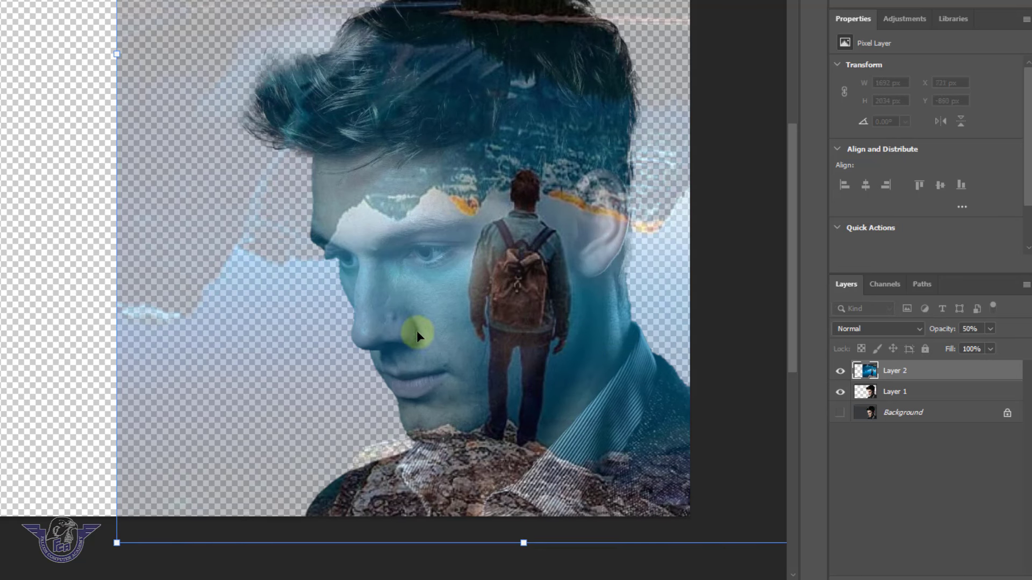
- Restore Layer 2's opacity to 100% and clip it to the man's cutout with a clipping mask
click(990, 329)
drag(987, 345, 1029, 355)
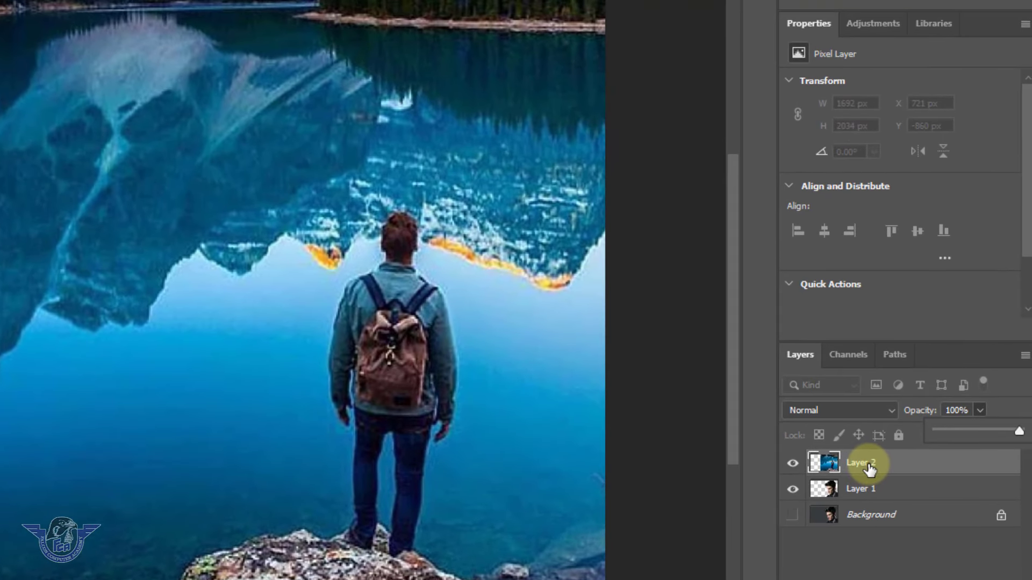
click(868, 468)
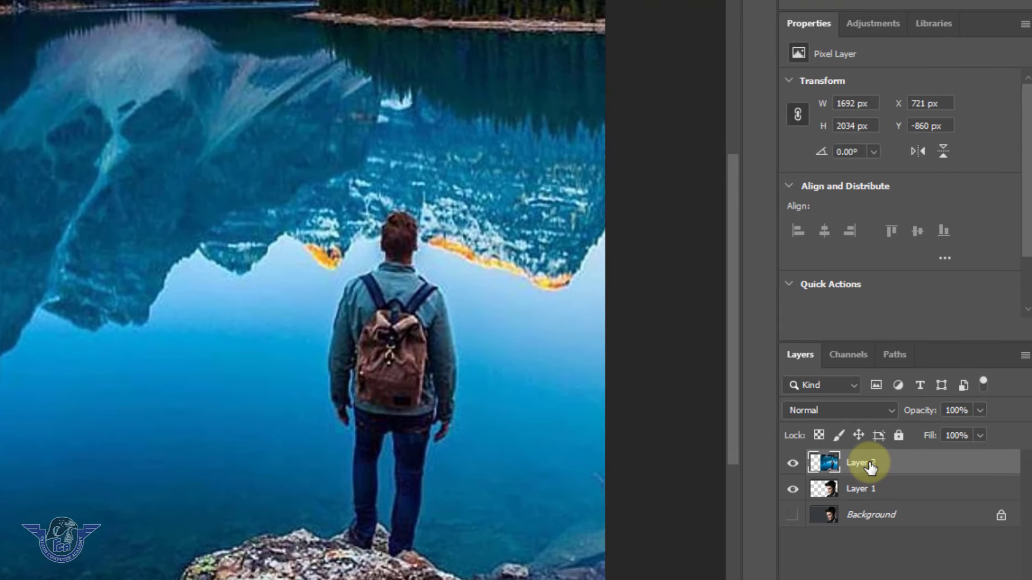
right_click(869, 468)
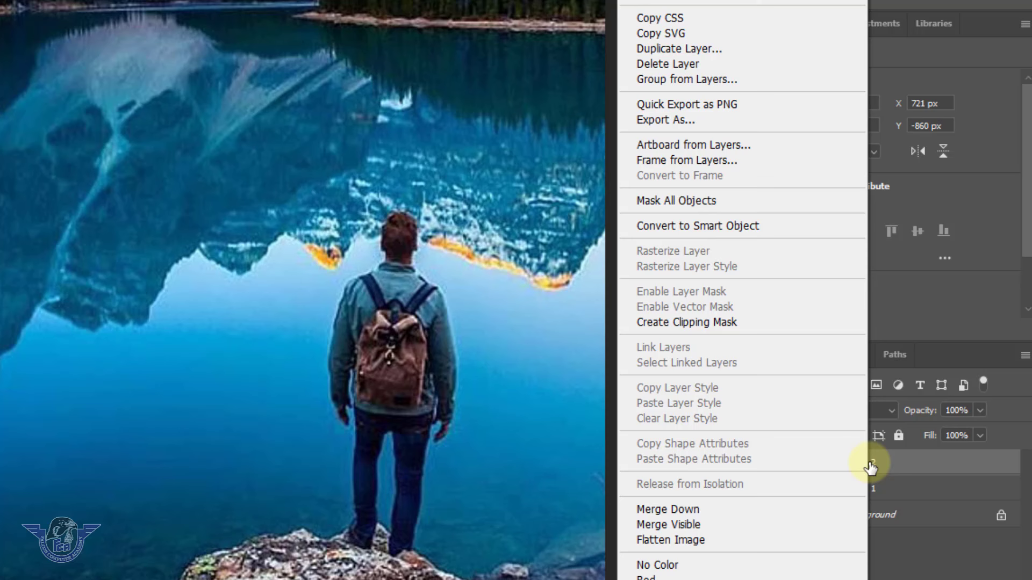
click(713, 322)
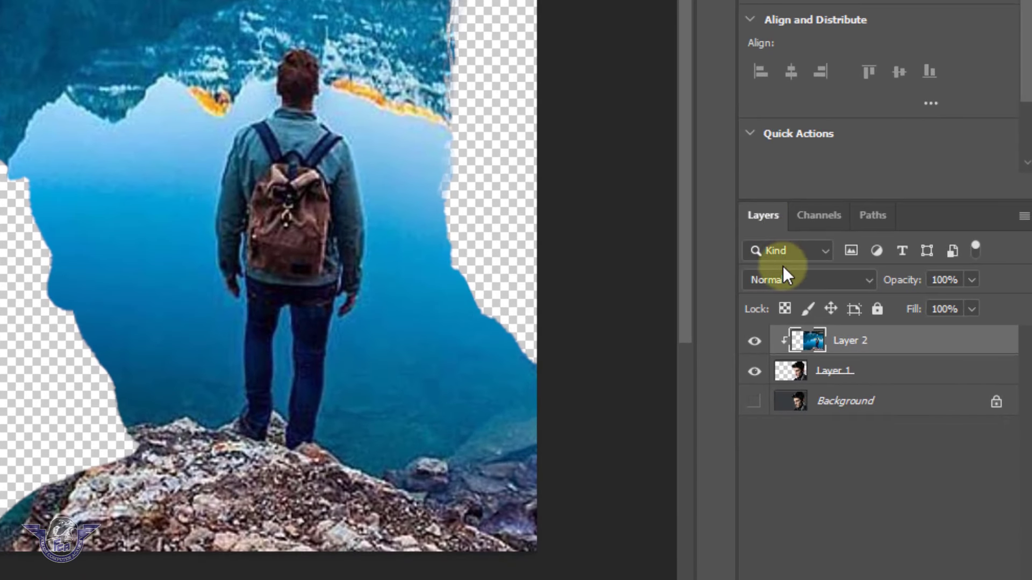
- Set the blend mode of the clipped lake layer to Screen
click(781, 279)
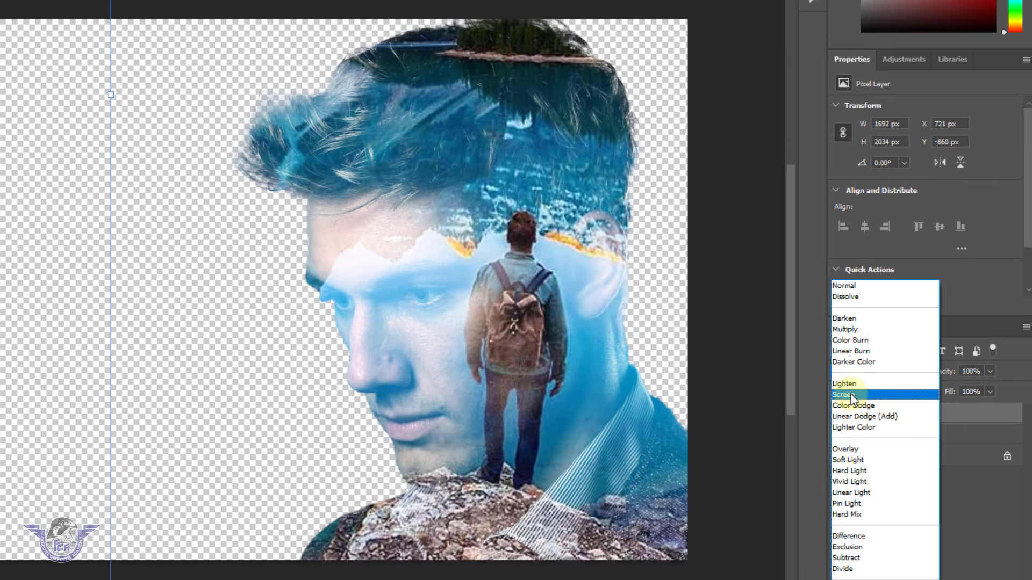
click(850, 395)
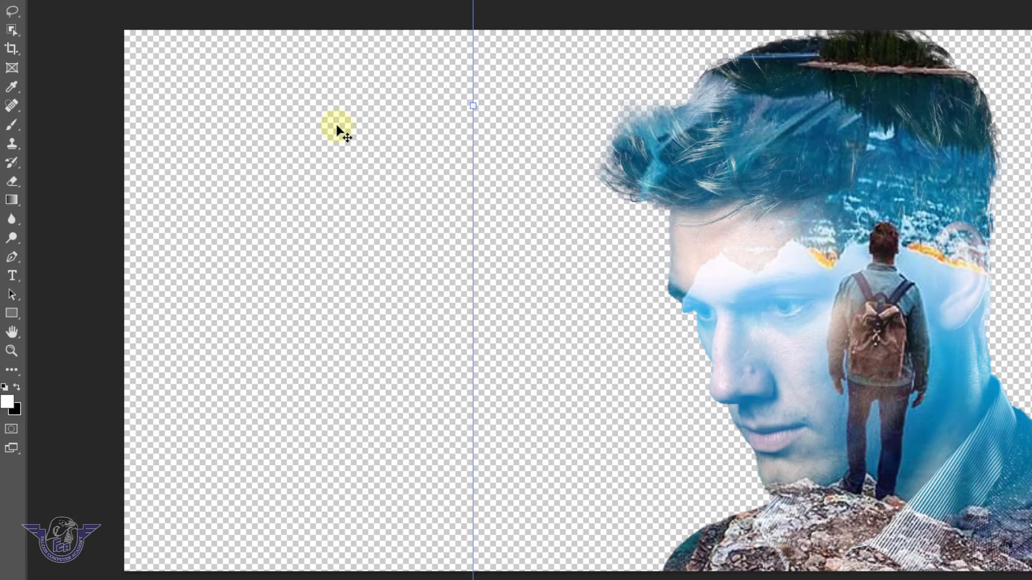
- Take the Brush tool, set its flow to 18% and increase its smoothing
click(12, 128)
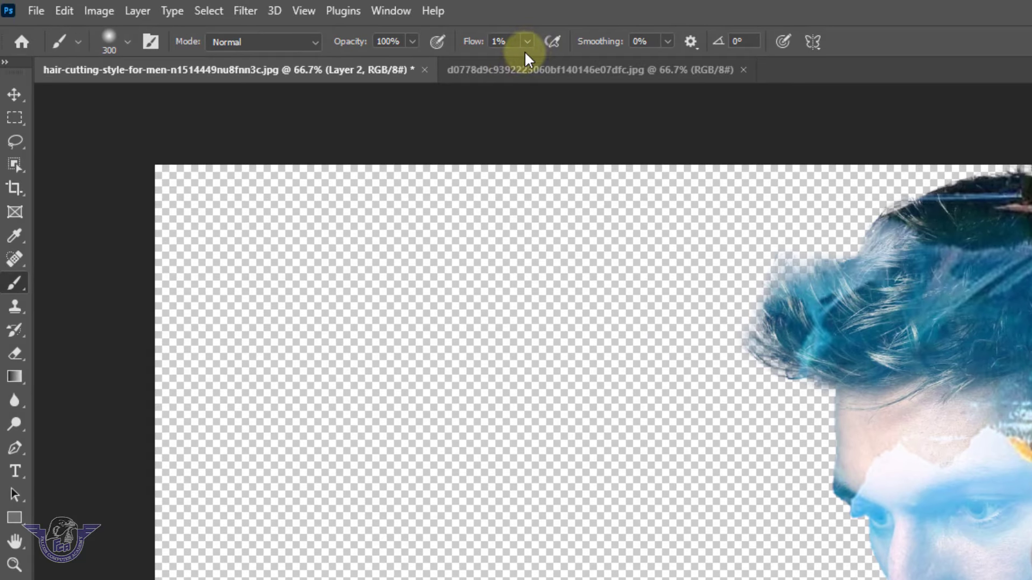
click(529, 42)
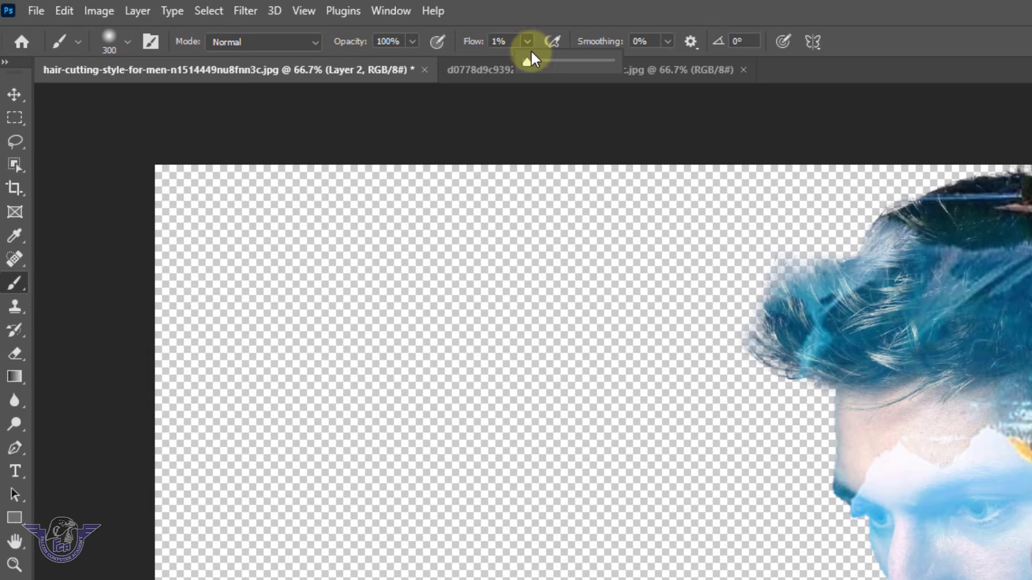
drag(529, 62, 539, 63)
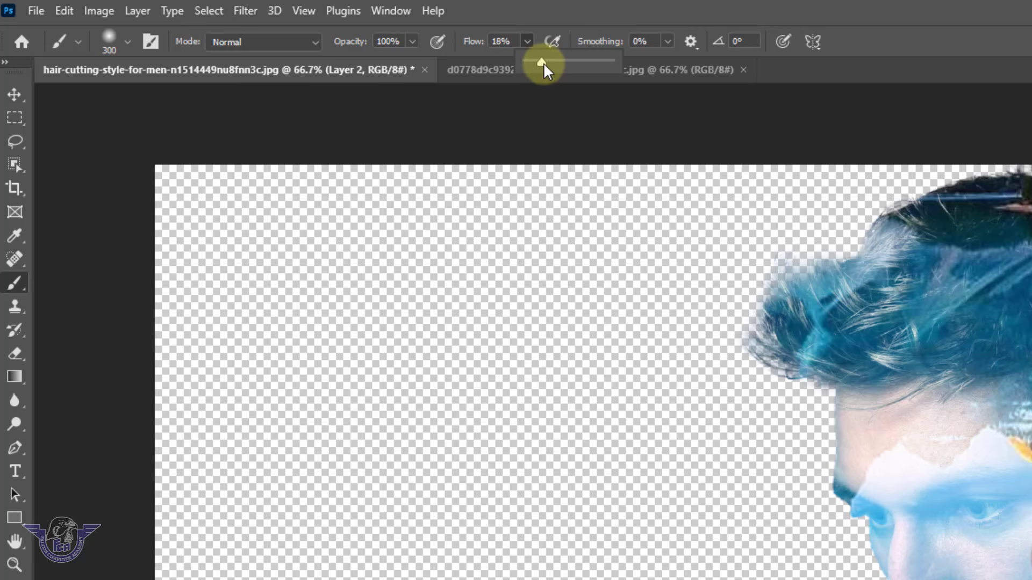
click(667, 42)
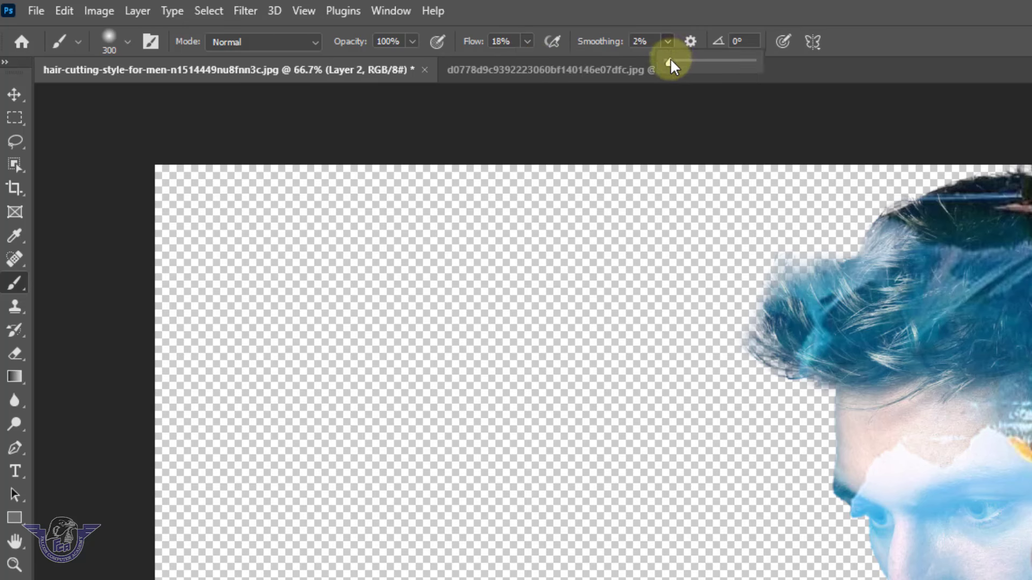
drag(670, 59, 712, 64)
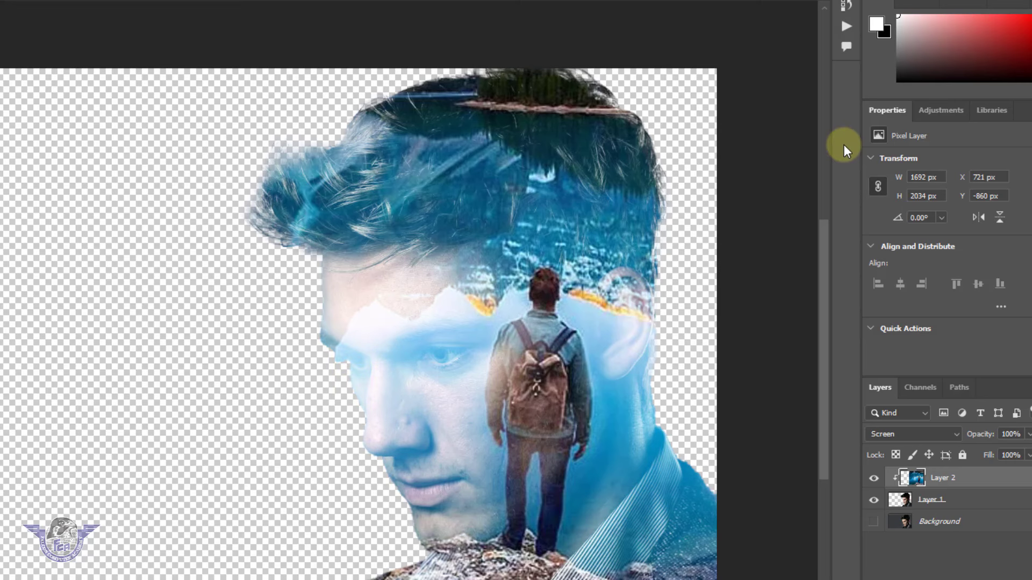
- Swap the foreground and background colours so that black is the brush's foreground colour
key(ctrl+z)
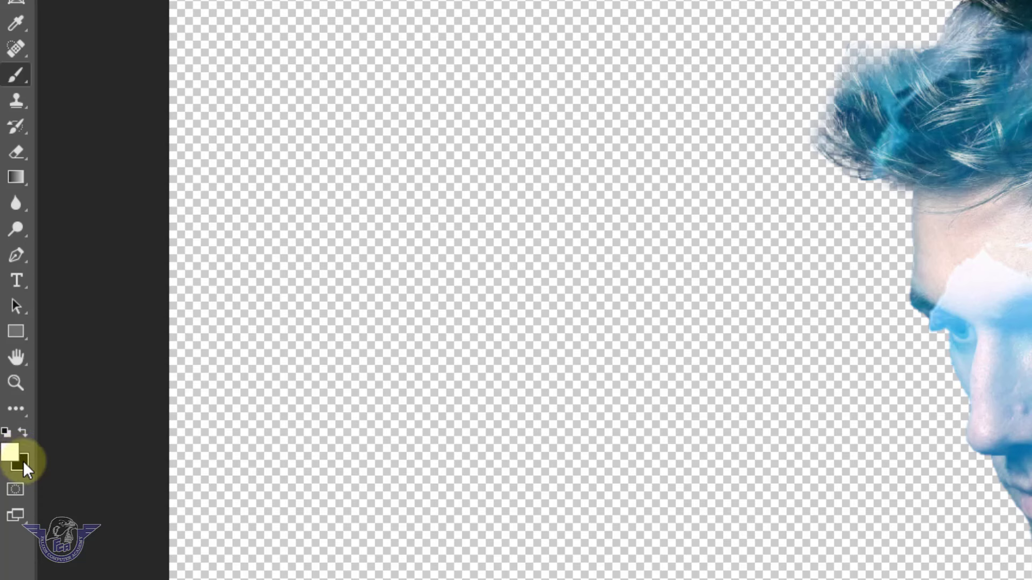
click(22, 428)
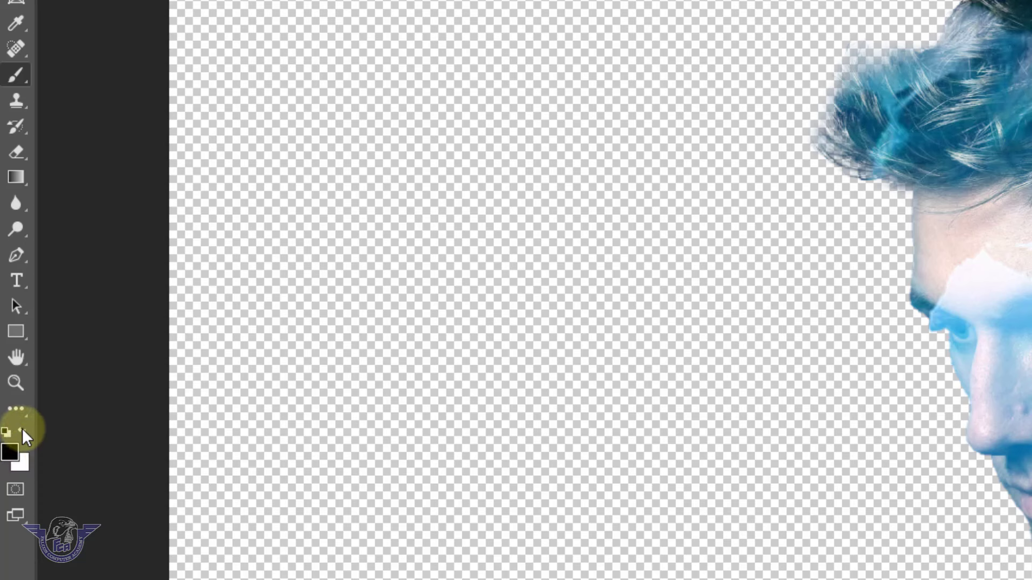
click(22, 430)
key(x)
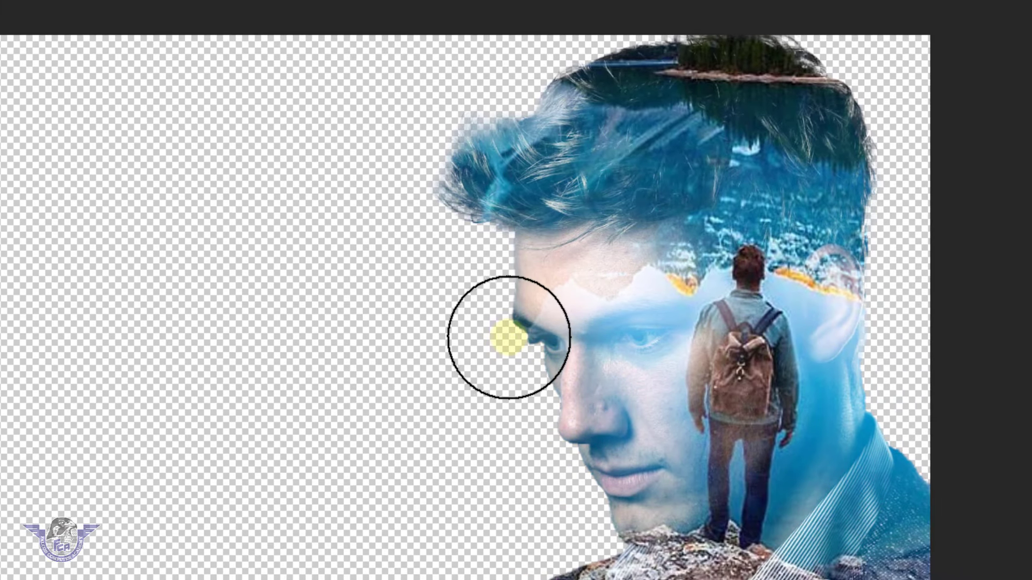
- Paint black over the lake layer around the hair, back of the head and jacket to bring back the portrait there
mouse_move(728, 56)
mouse_down()
mouse_move(834, 143)
mouse_move(892, 306)
mouse_move(902, 508)
mouse_move(886, 552)
mouse_move(908, 565)
mouse_move(892, 569)
mouse_up()
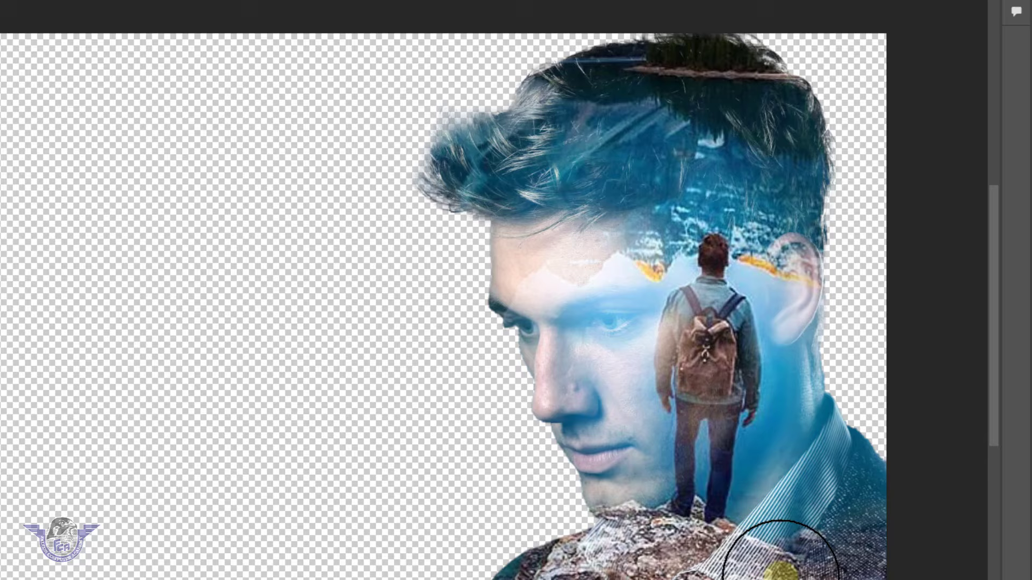
mouse_move(780, 576)
mouse_down()
mouse_move(815, 538)
mouse_move(870, 294)
mouse_move(840, 146)
mouse_move(777, 90)
mouse_move(625, 40)
mouse_move(494, 30)
mouse_move(755, 81)
mouse_move(562, 117)
mouse_move(604, 129)
mouse_move(875, 65)
mouse_up()
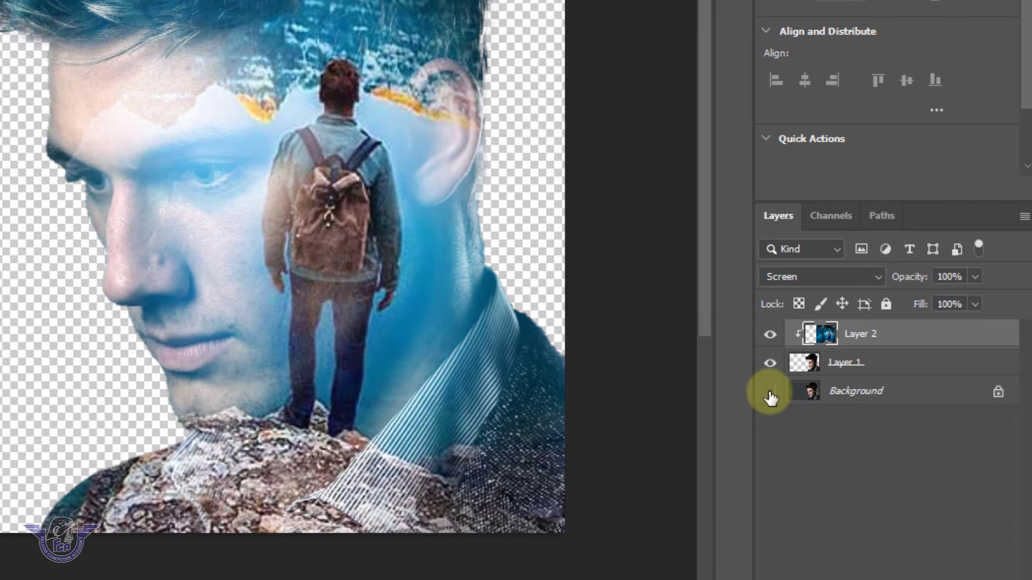
- Show the Background layer and add a Solid Color fill layer directly above it, keeping the portrait in view
click(770, 392)
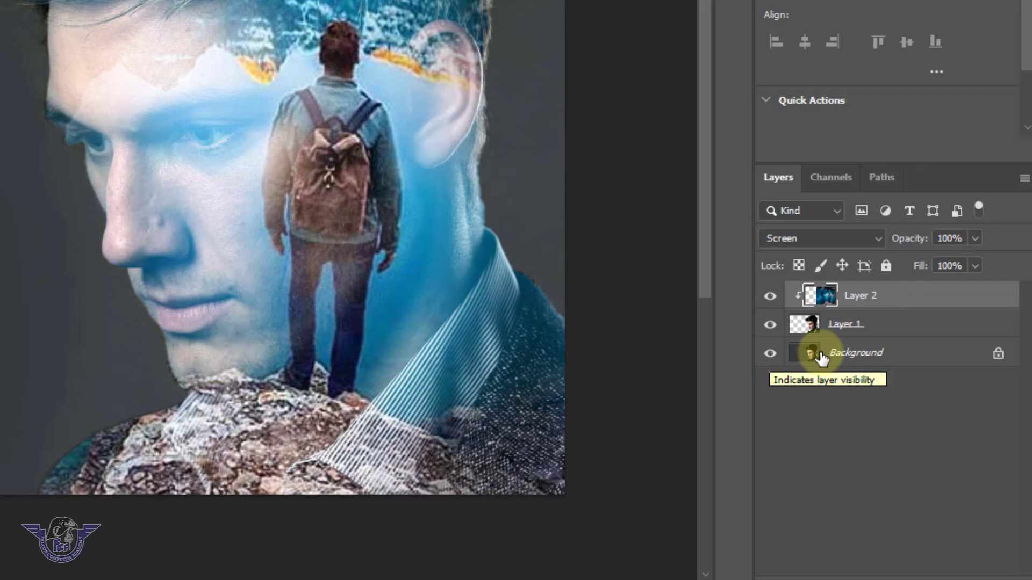
click(821, 396)
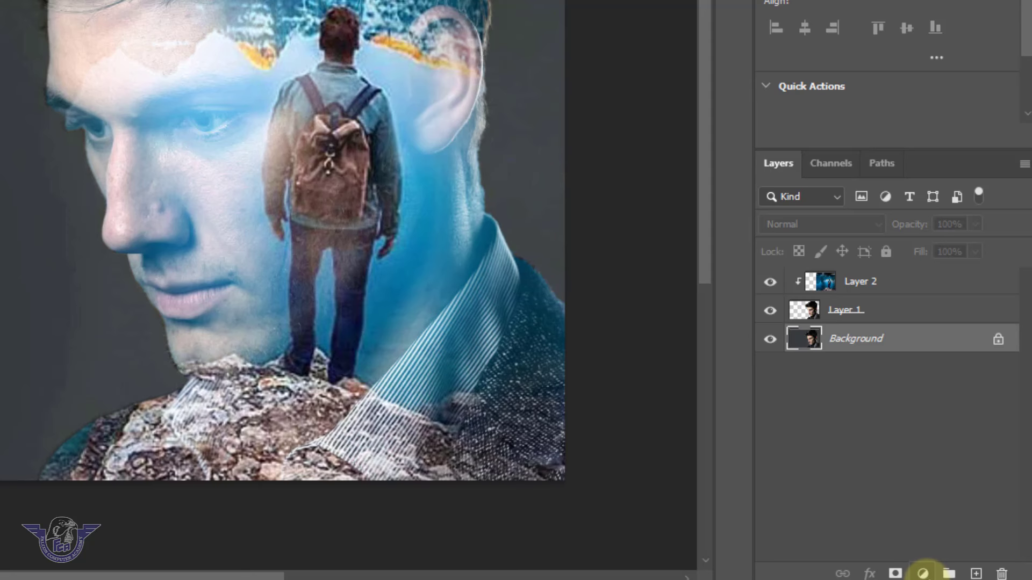
click(922, 574)
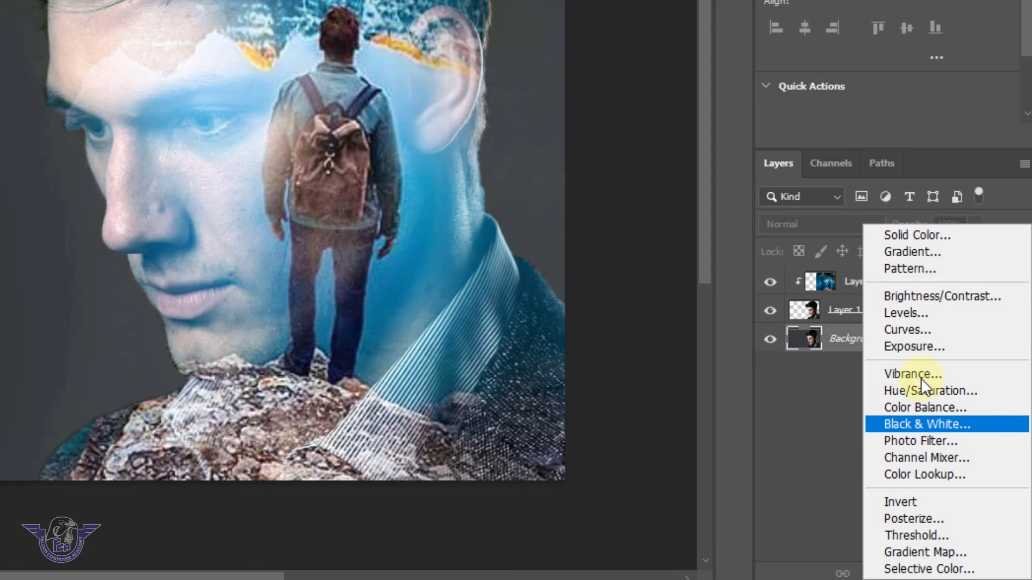
click(933, 236)
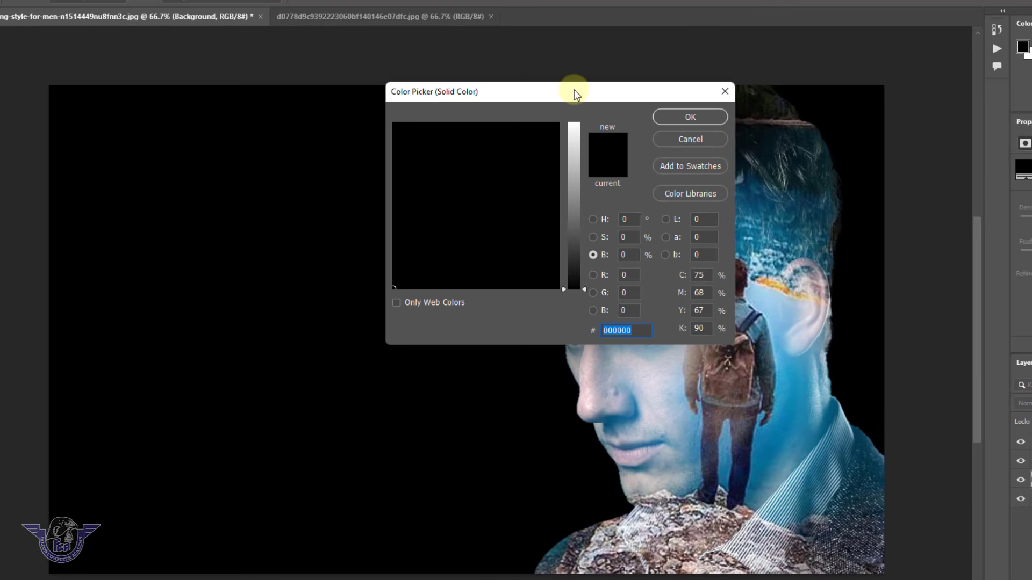
drag(576, 95, 261, 193)
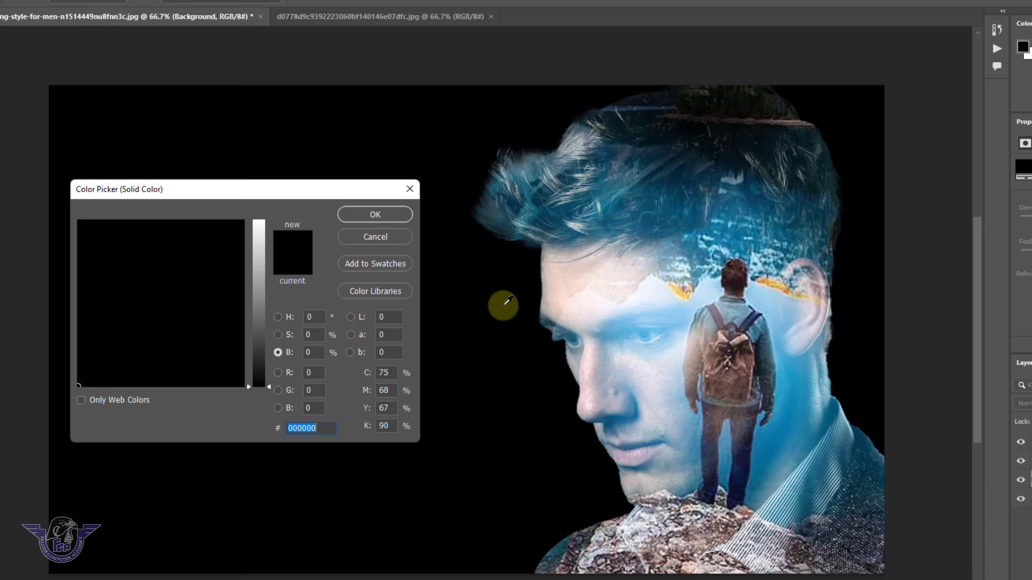
- Try out background fill colours sampled from the mountains, backpack, forehead, rocks and jacket
click(659, 295)
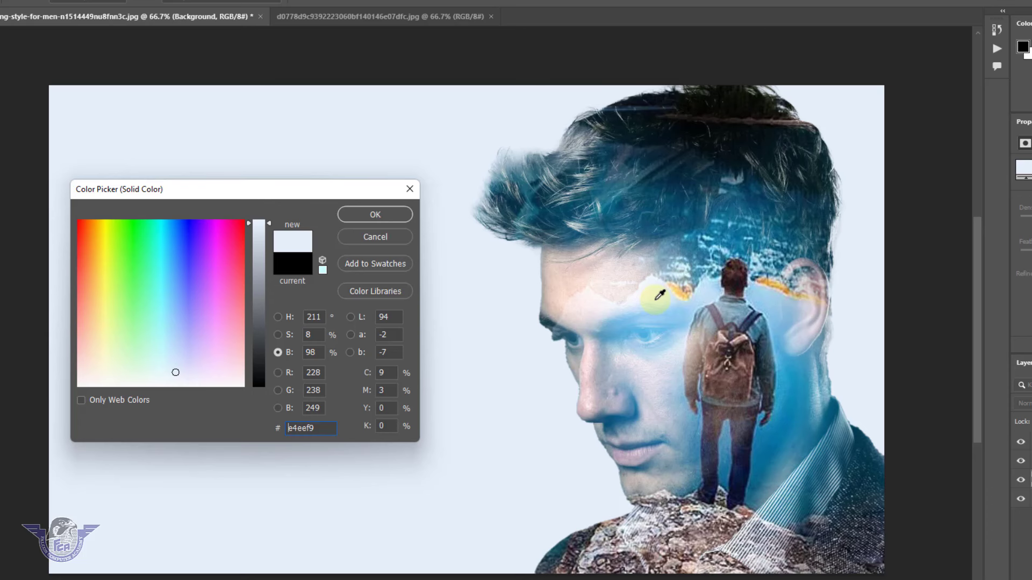
click(681, 294)
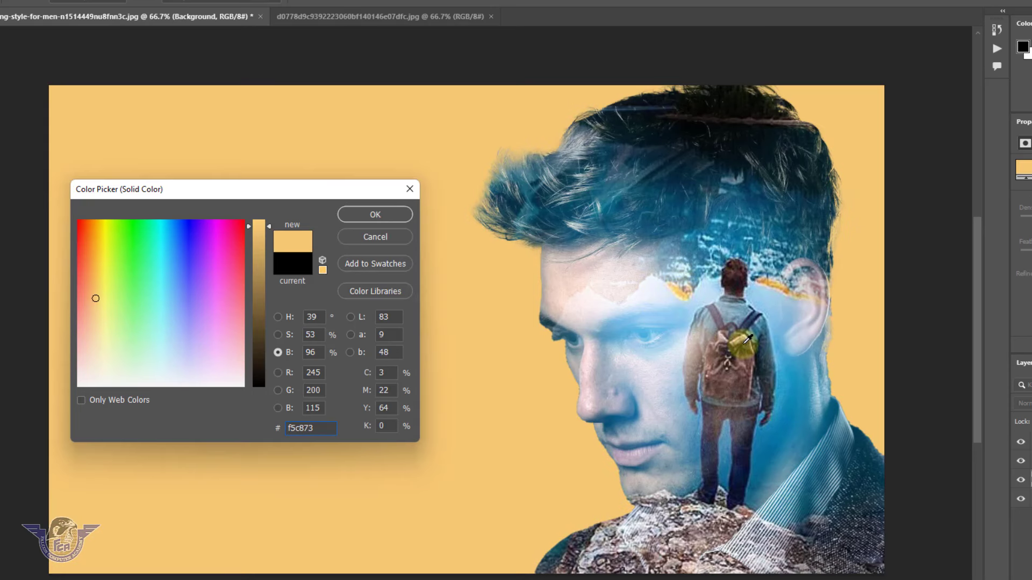
click(750, 381)
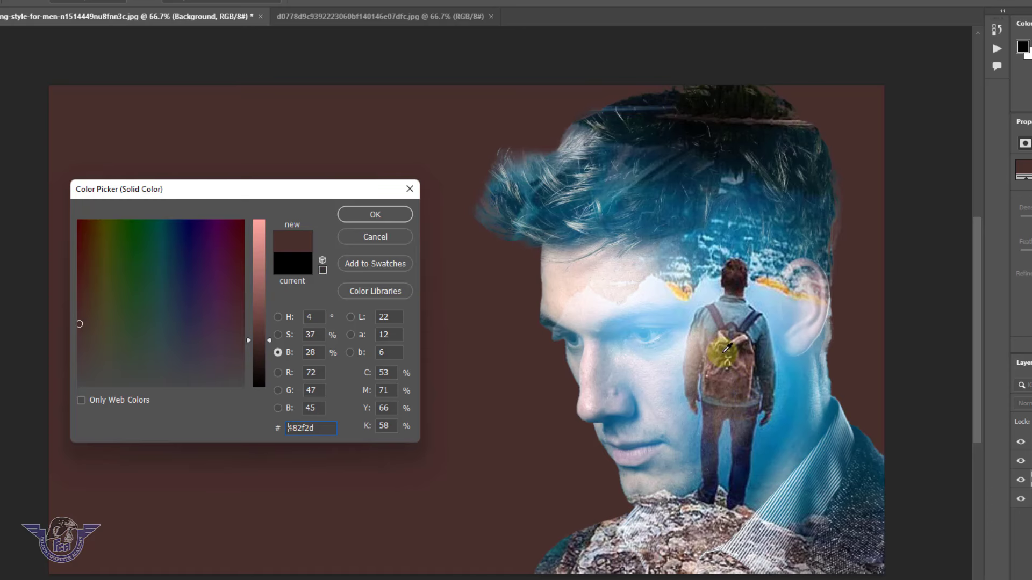
click(602, 292)
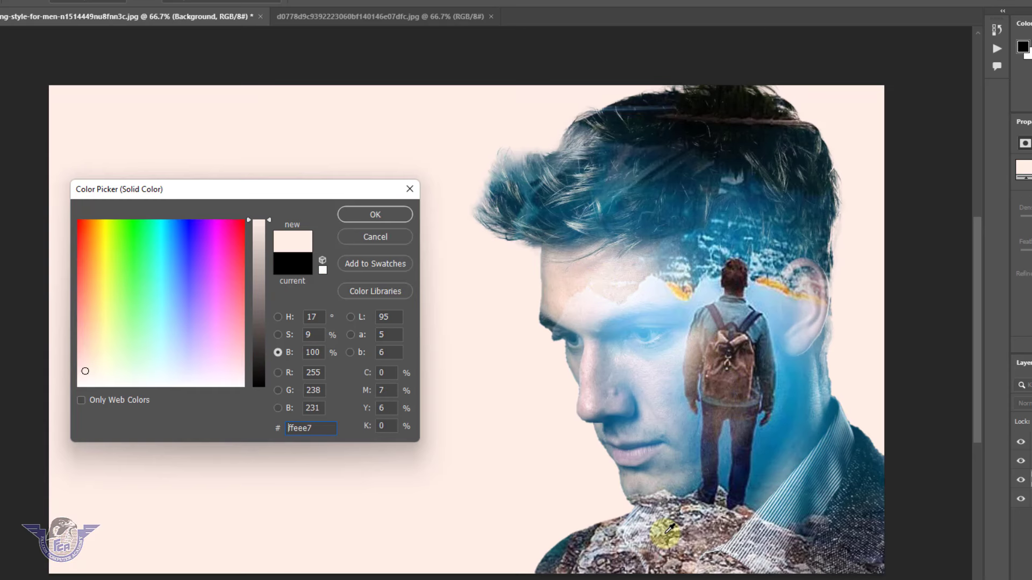
click(661, 536)
click(631, 543)
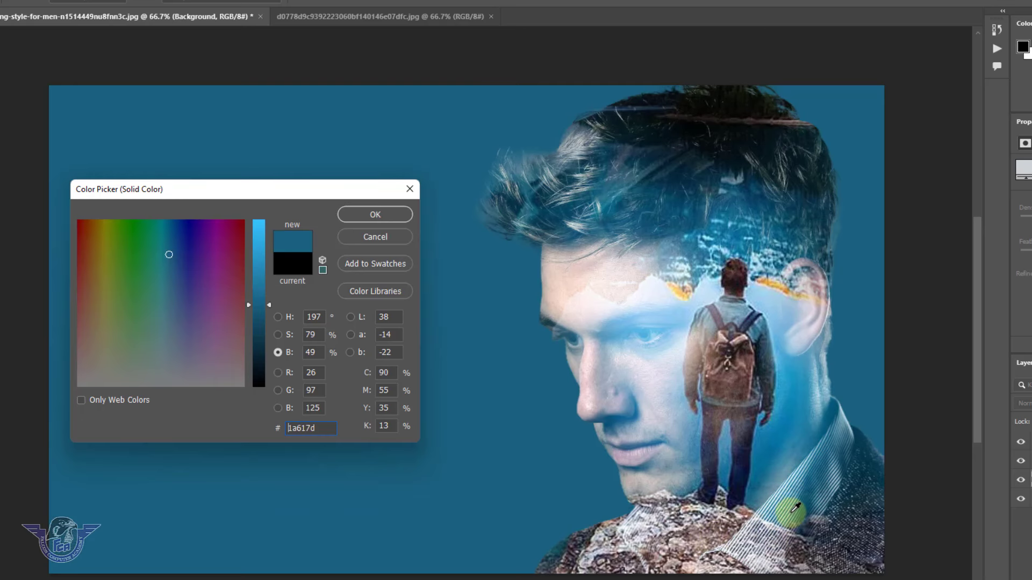
click(782, 516)
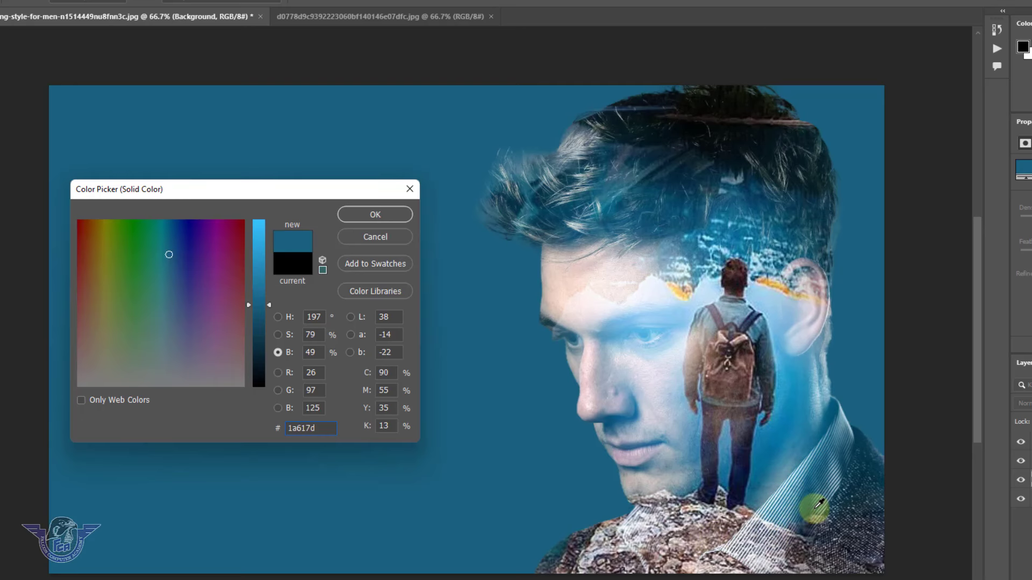
click(861, 517)
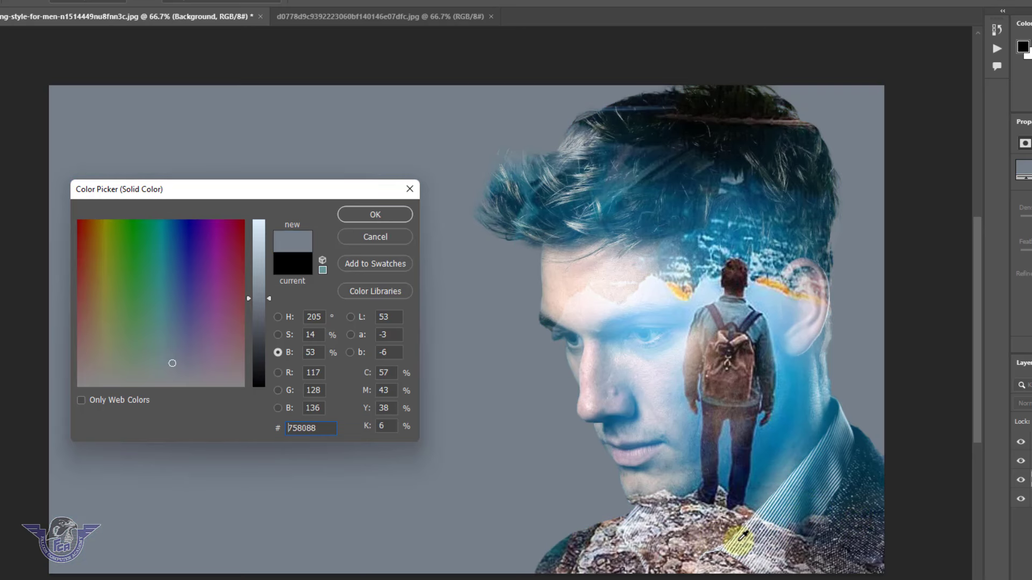
- Set the solid fill colour to the greyish pink 988a8b sampled from the rocks
click(712, 540)
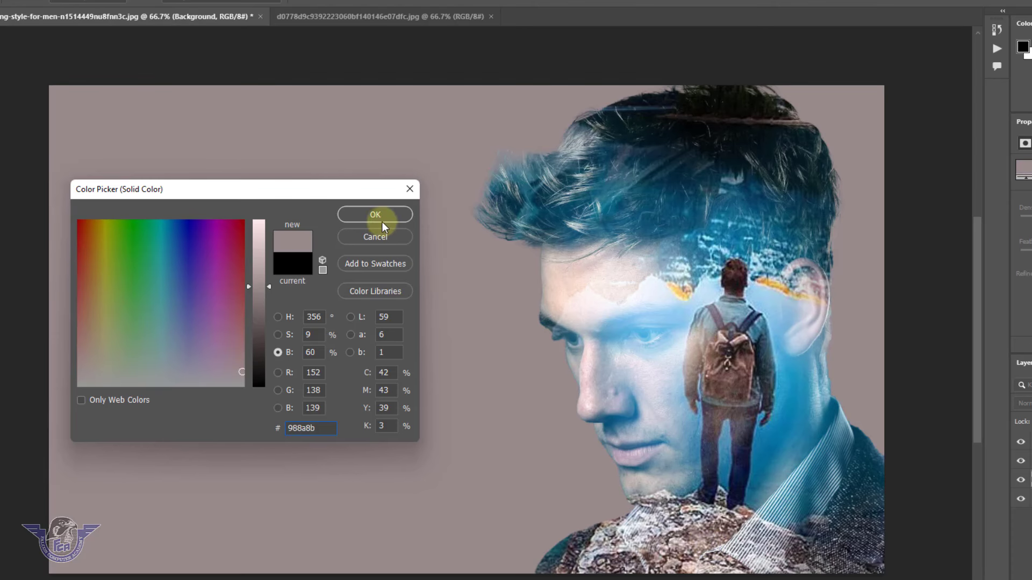
click(369, 214)
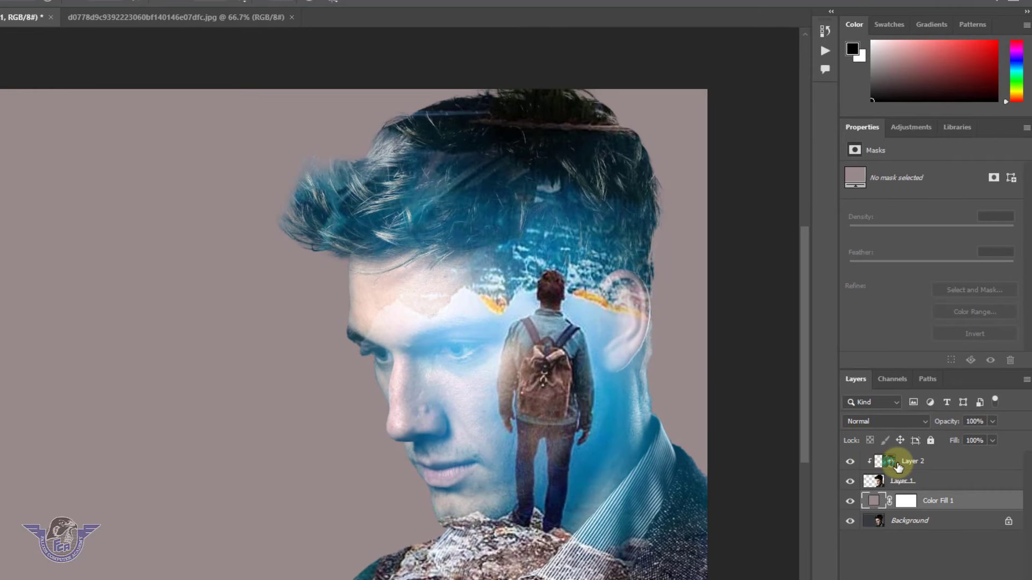
- Stamp all visible layers into a new layer above Layer 2 and open it in the Camera Raw Filter
click(898, 467)
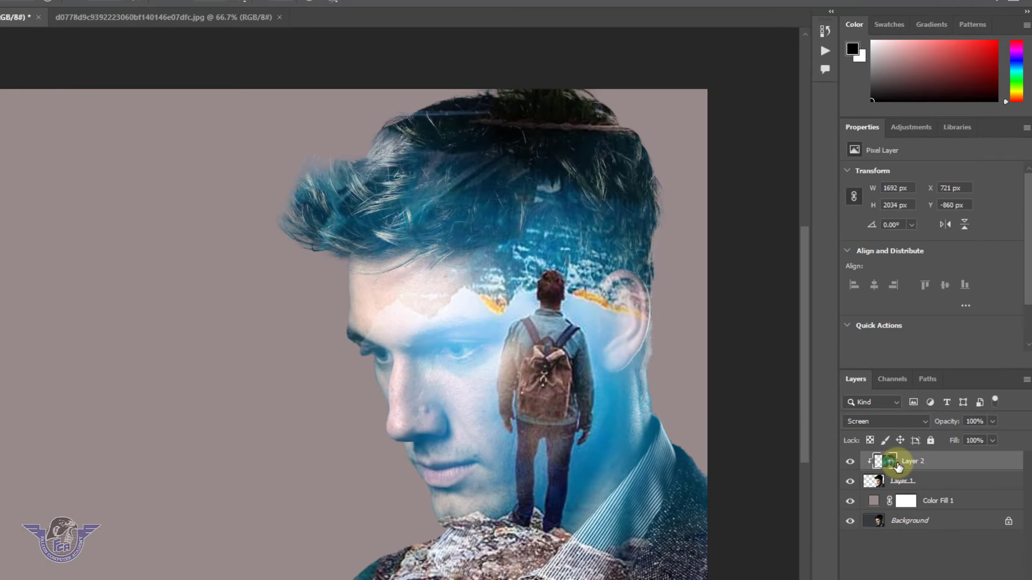
key(ctrl+alt+shift+e)
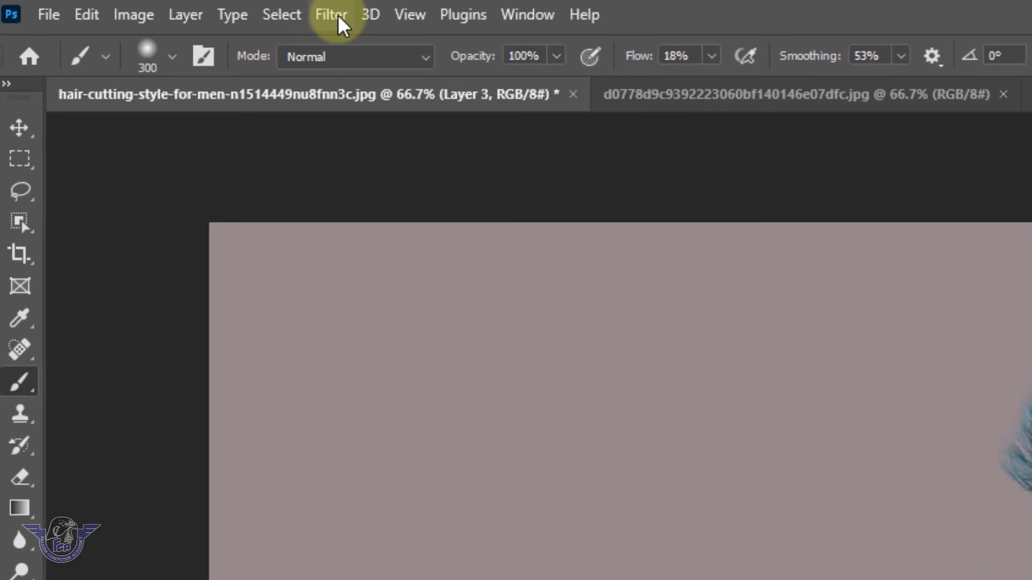
click(331, 15)
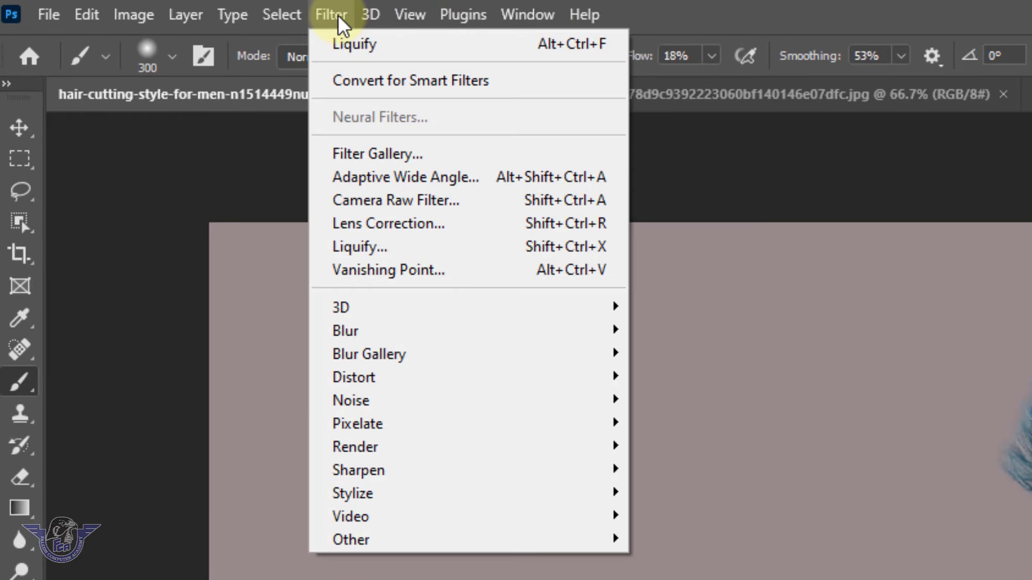
click(396, 207)
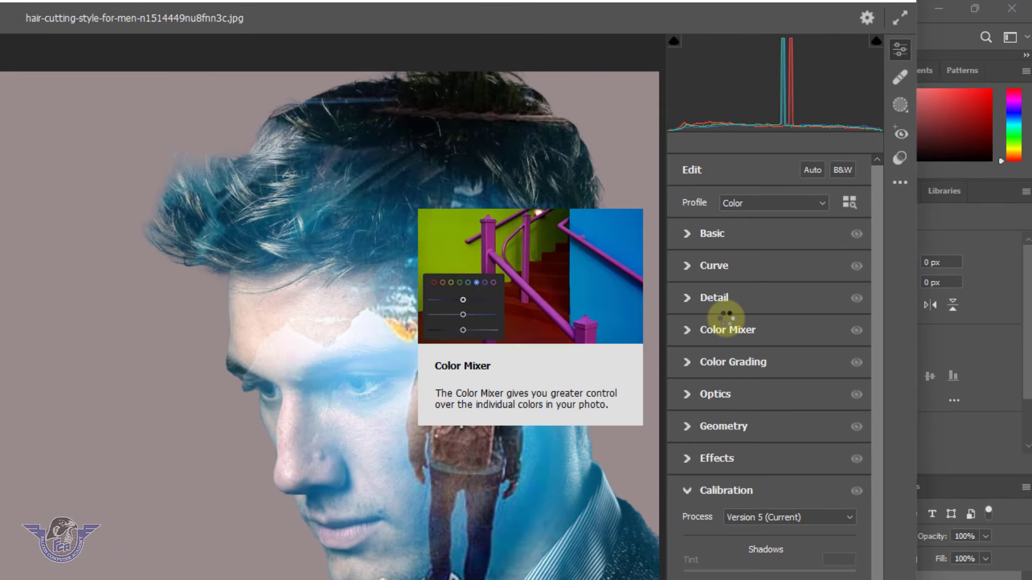
- In the Basic adjustments, set Highlights to +19, Shadows to +13 and Blacks to -17
click(816, 225)
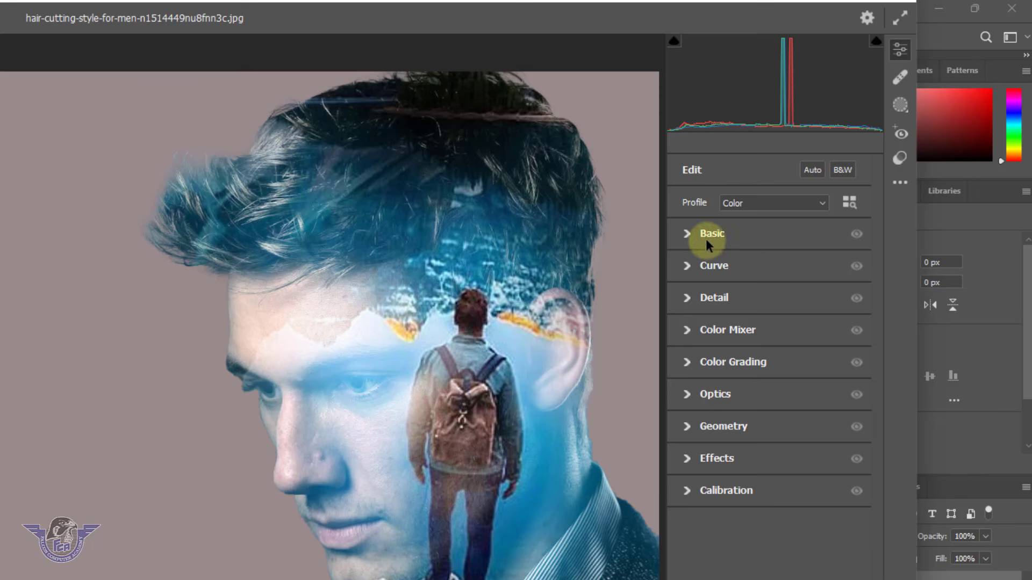
click(686, 234)
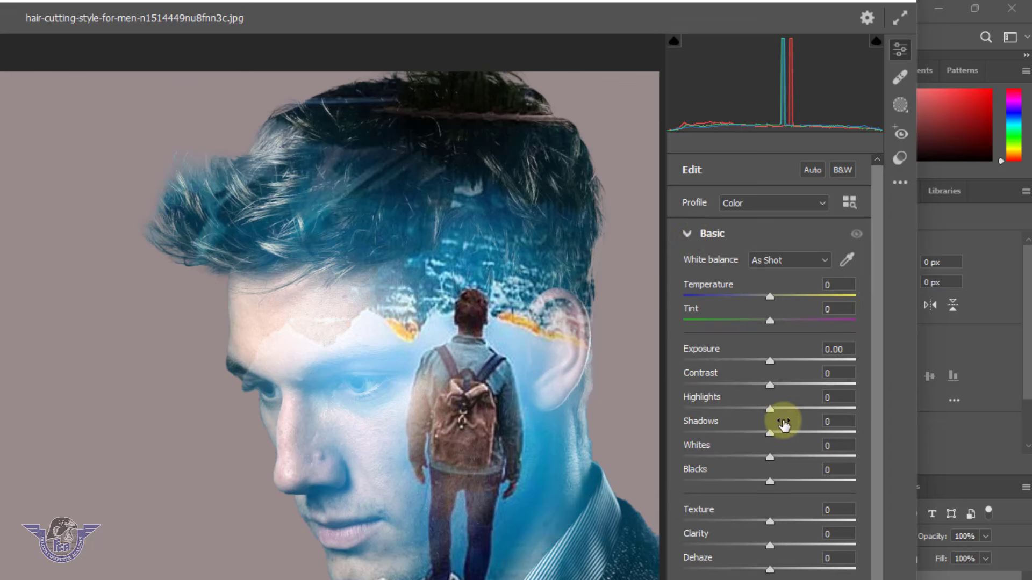
mouse_move(774, 414)
mouse_down()
mouse_move(799, 410)
mouse_move(709, 417)
mouse_move(785, 417)
mouse_move(811, 433)
mouse_move(732, 436)
mouse_move(782, 430)
mouse_up()
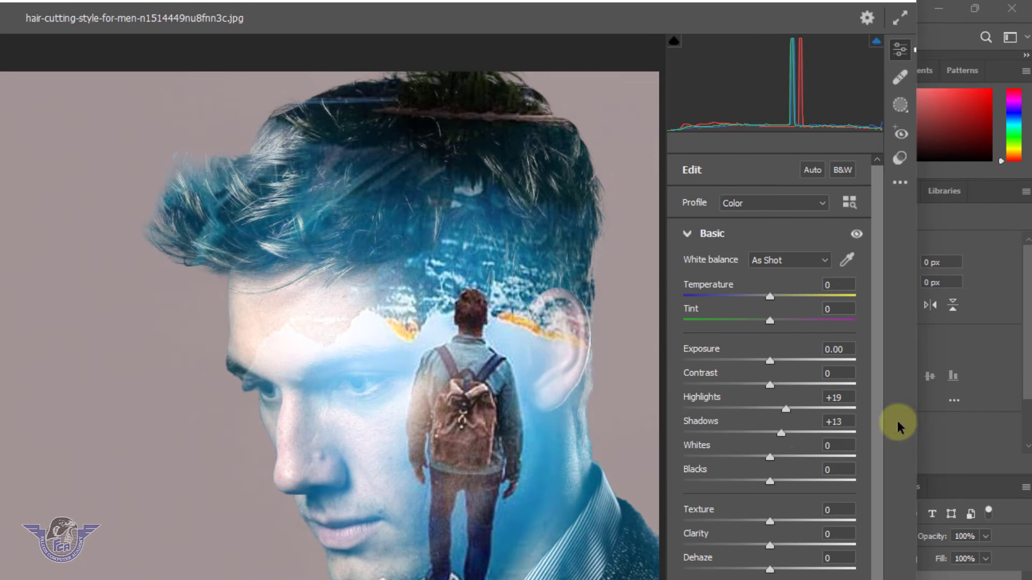
mouse_move(771, 482)
mouse_down()
mouse_move(836, 479)
mouse_move(717, 483)
mouse_move(790, 482)
mouse_move(755, 480)
mouse_up()
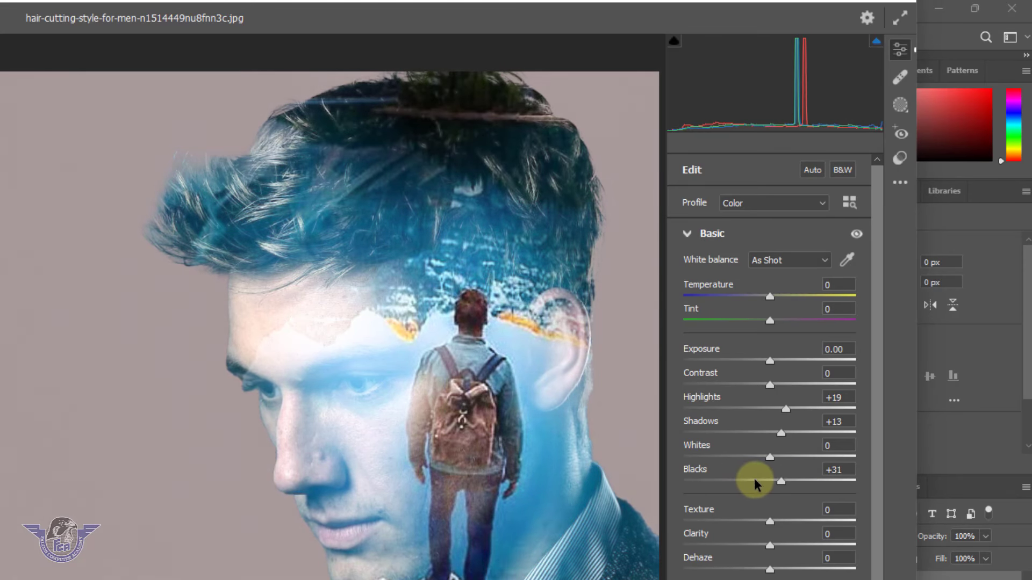
- Set Texture to -45 and Clarity to +21, raise Vibrance and Saturation, and apply the filter
drag(773, 524, 749, 547)
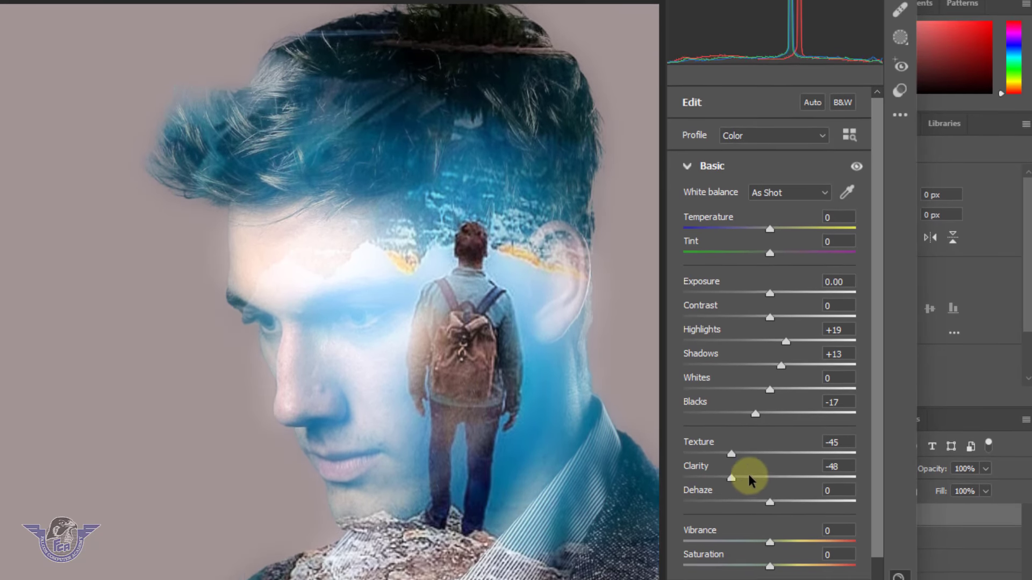
drag(749, 479, 789, 473)
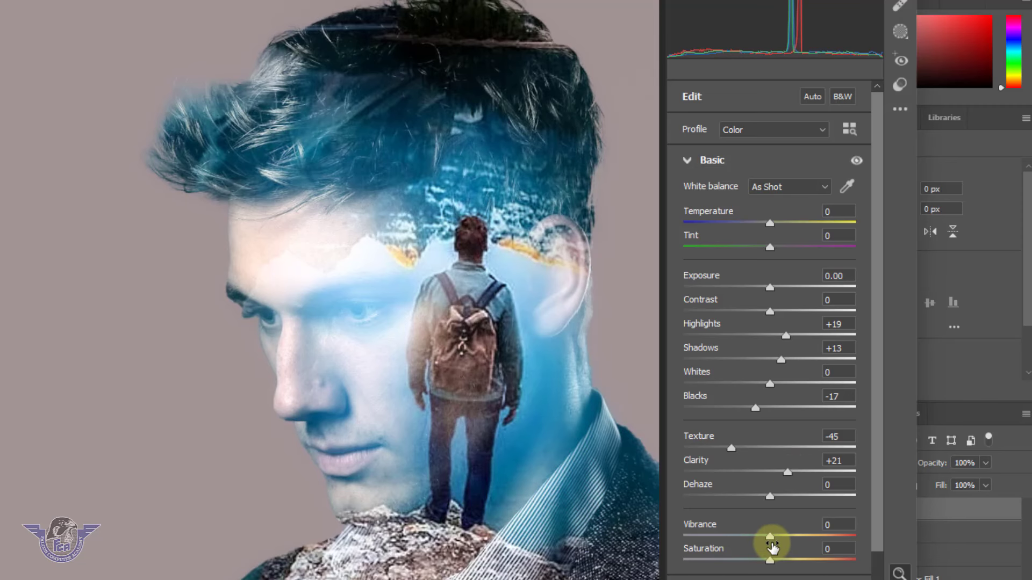
drag(770, 537, 807, 561)
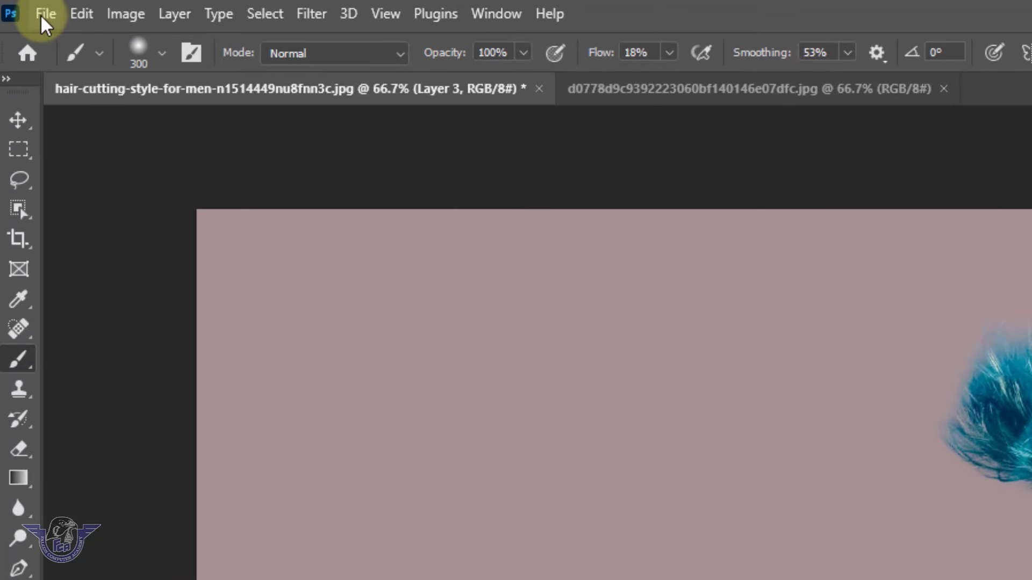
- Start exporting the image with custom export settings, using JPG format at quality 7
click(23, 7)
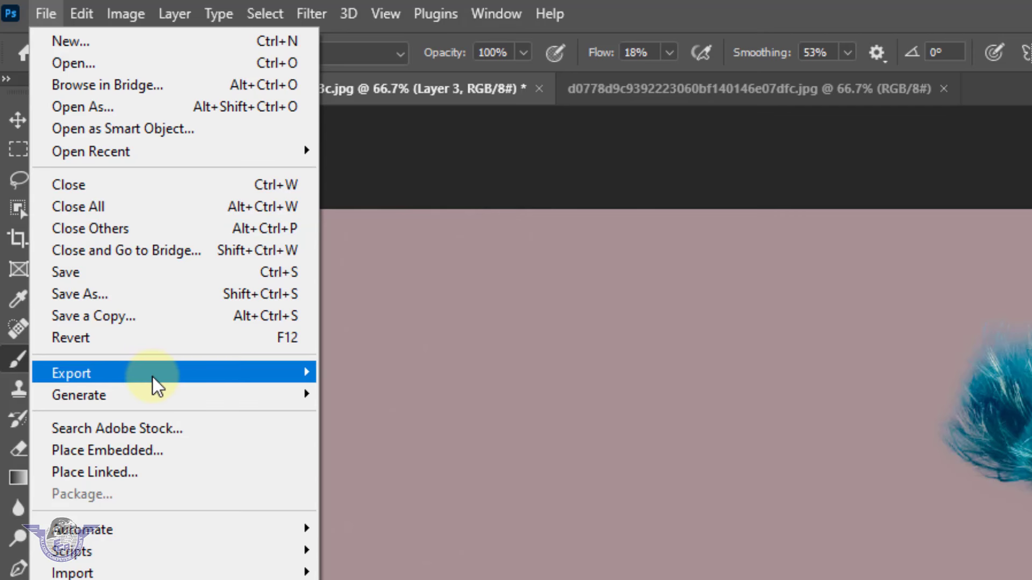
mouse_move(155, 385)
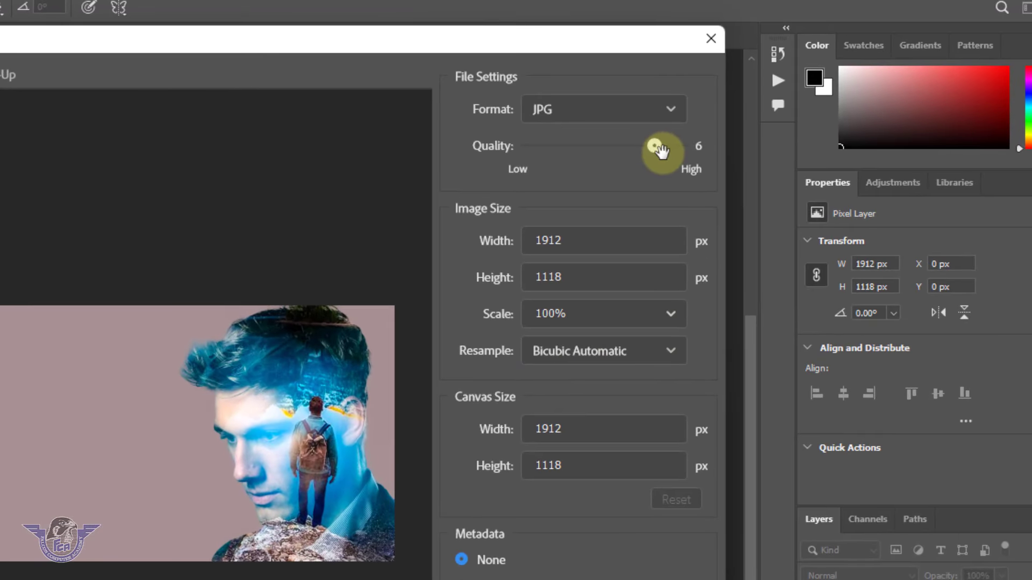
drag(655, 148, 681, 149)
click(671, 110)
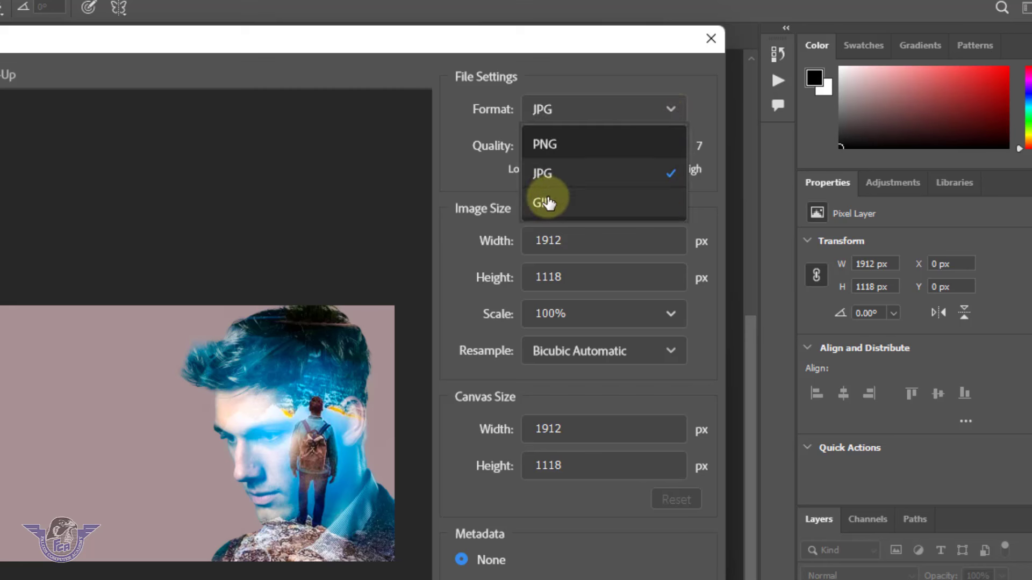
click(551, 177)
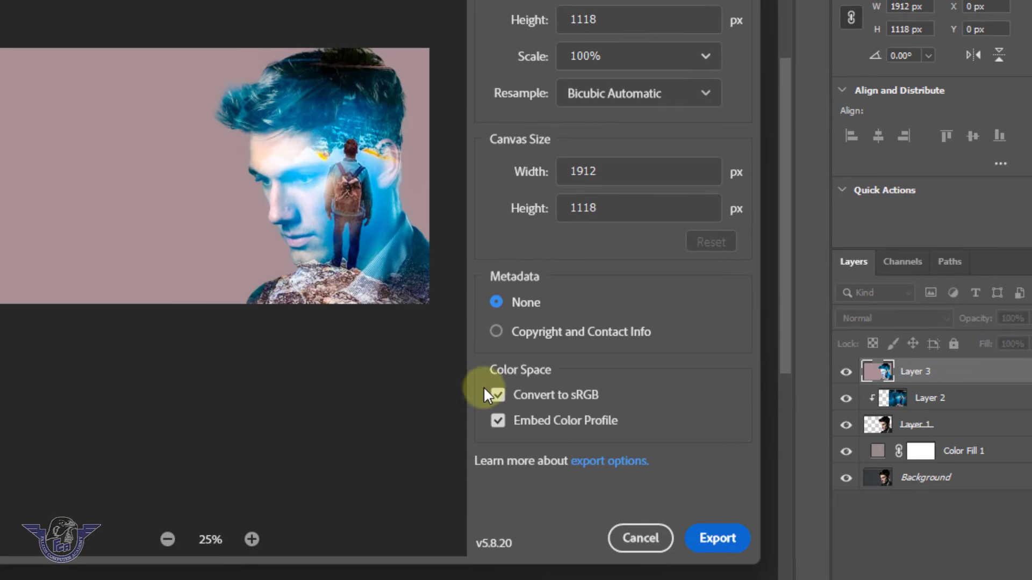
- Export the image to the Extra Files (E:) drive under the file name Photoshop Project 2
click(717, 538)
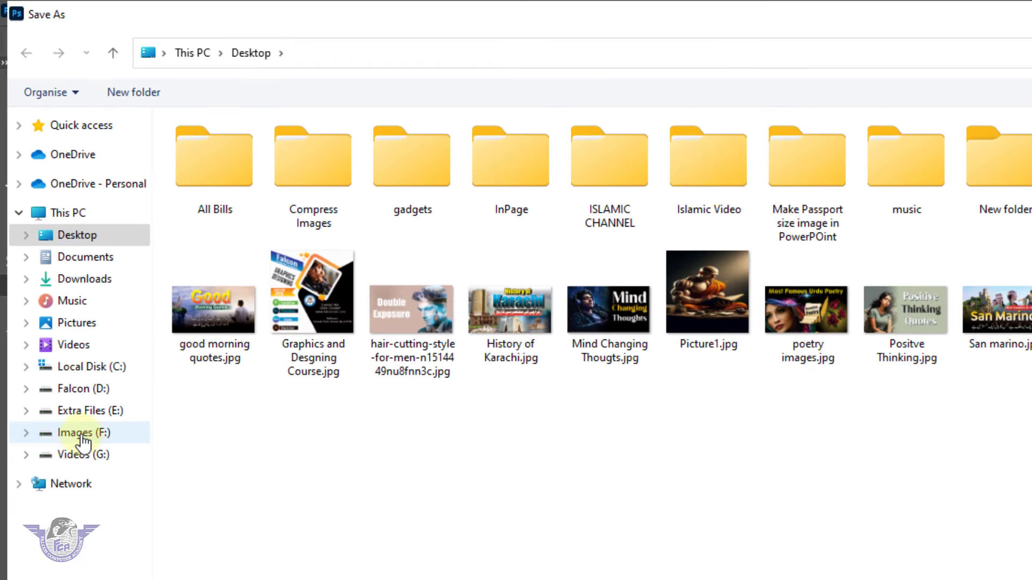
click(88, 411)
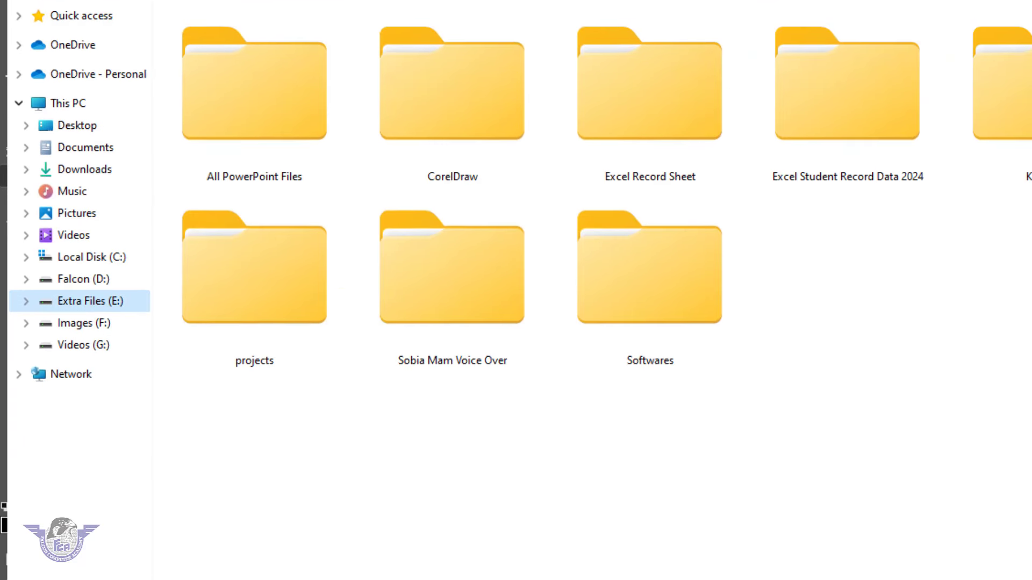
click(352, 444)
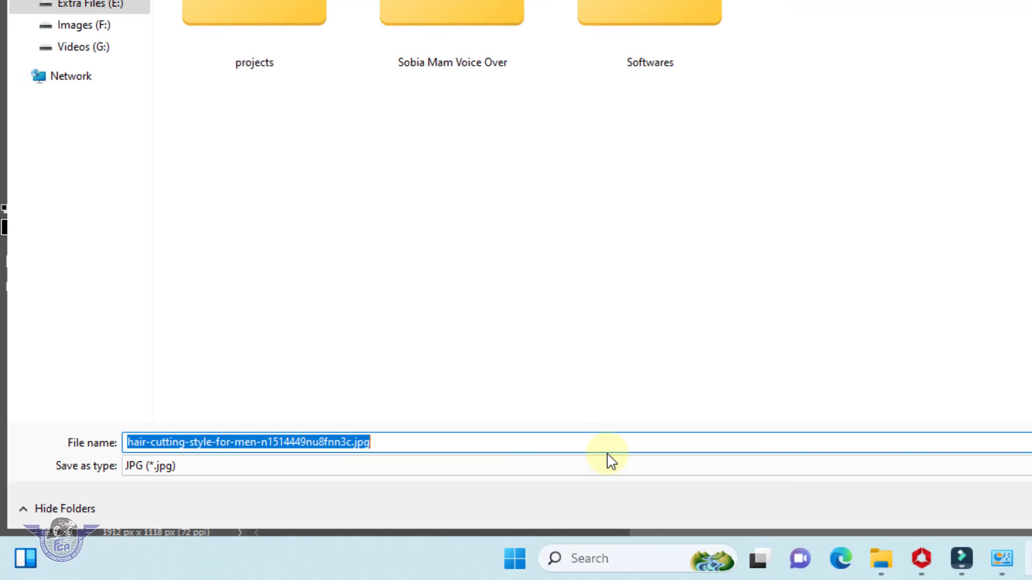
text(Ph)
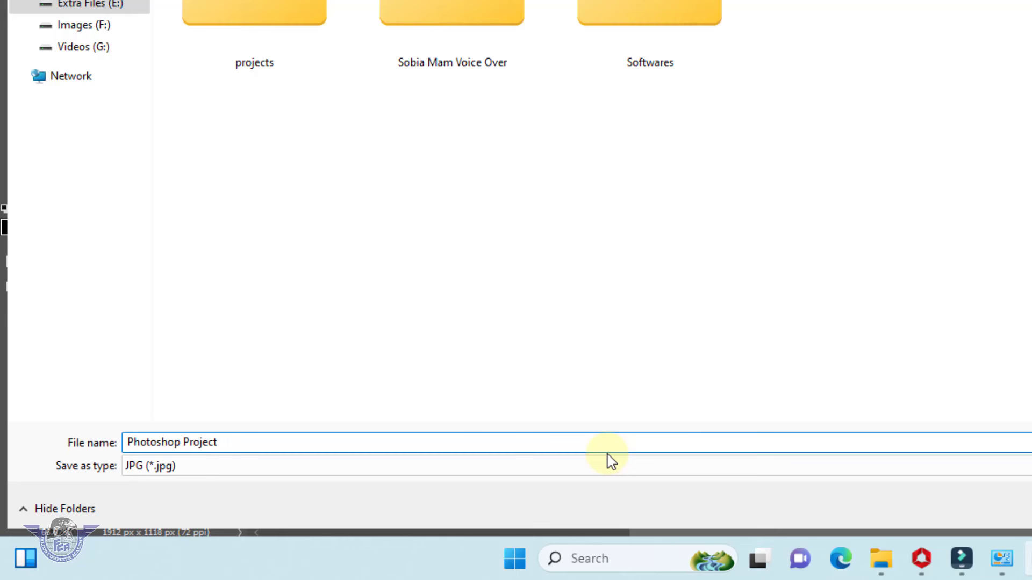
click(877, 514)
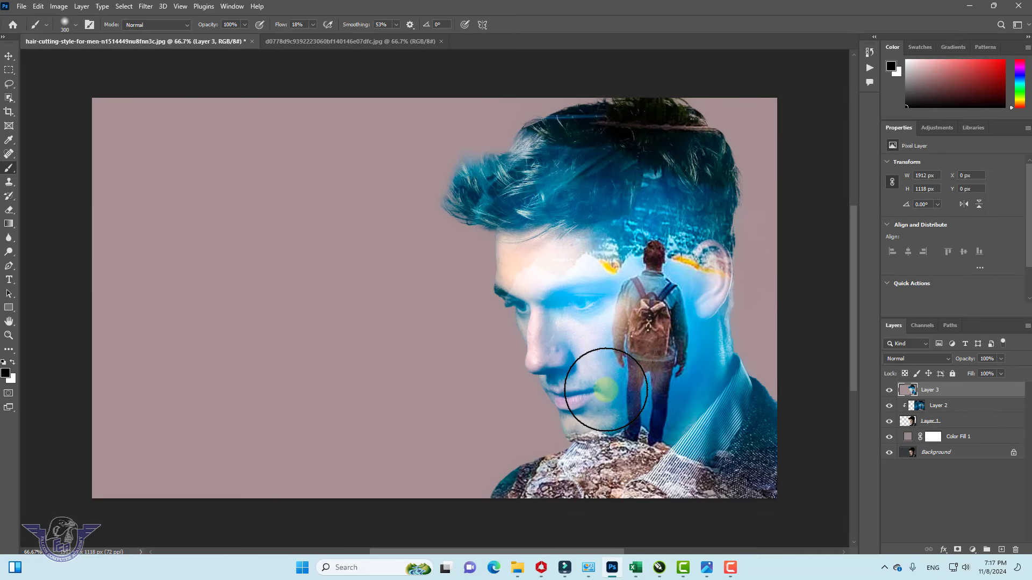
- Switch to File Explorer, enlarge the icons on the Extra Files (E:) drive and open Photoshop Project 2.jpg
key(super+e)
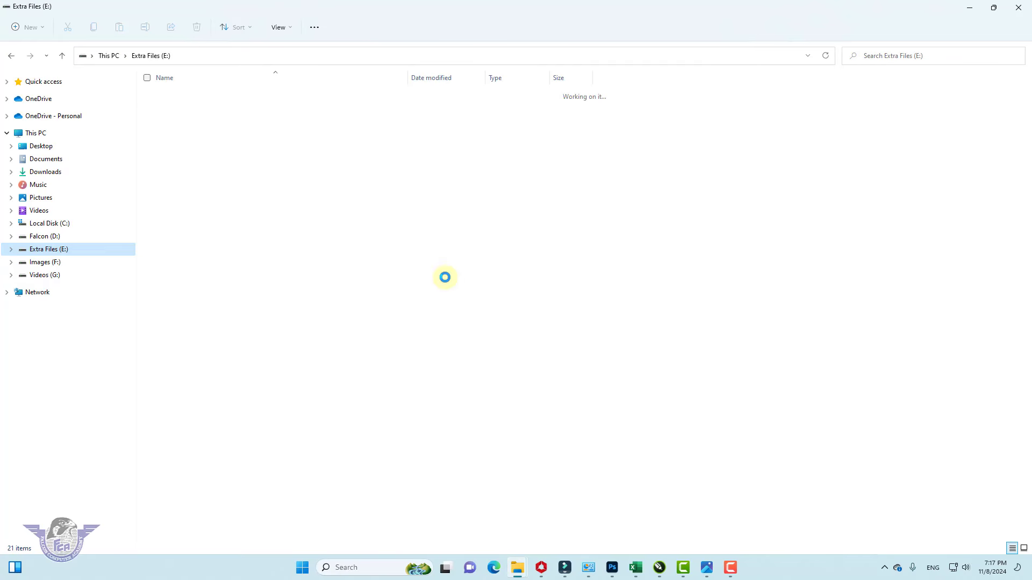
ctrl+scroll(255, 365, up, 4)
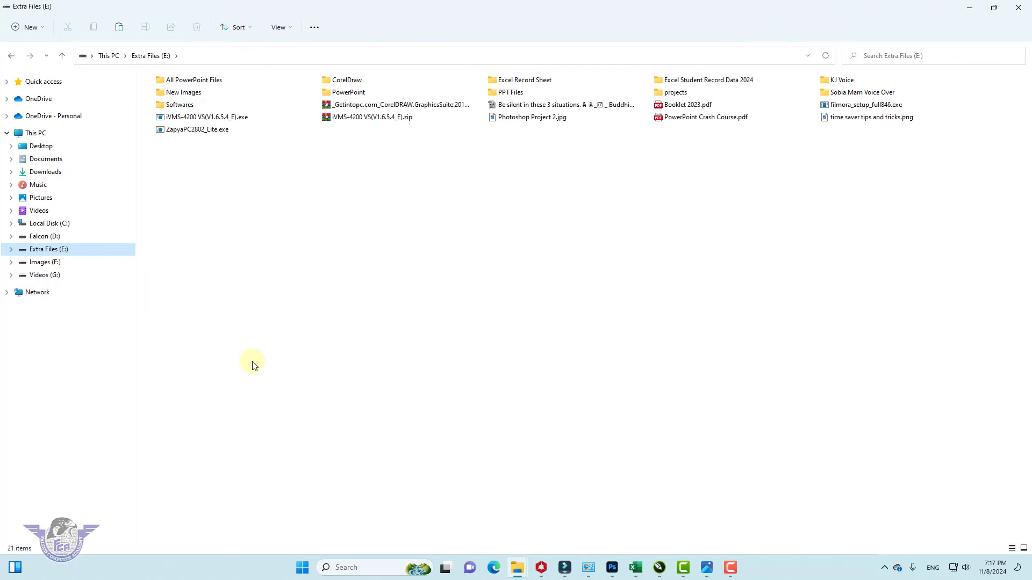
ctrl+scroll(255, 362, up, 1)
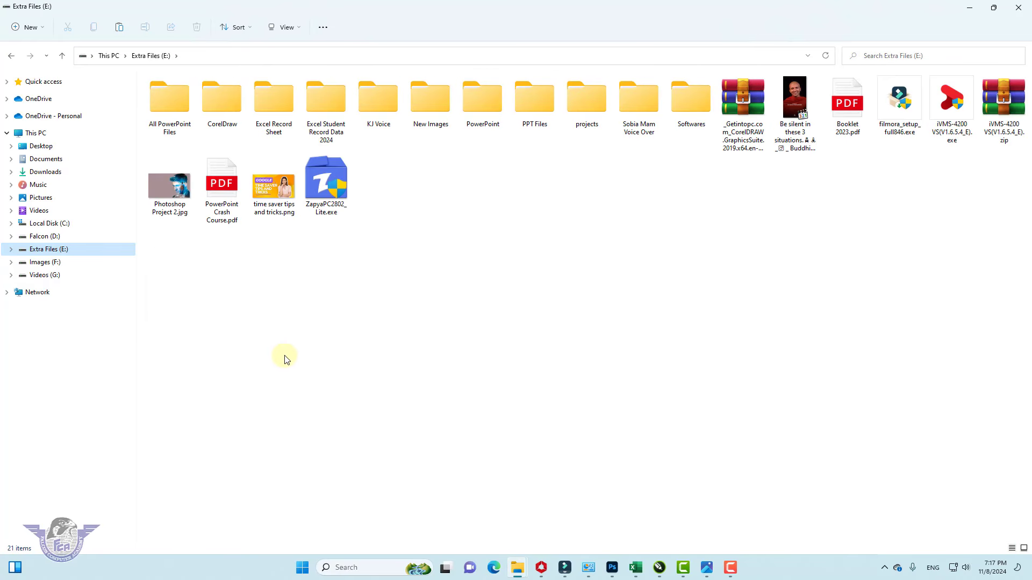
click(172, 194)
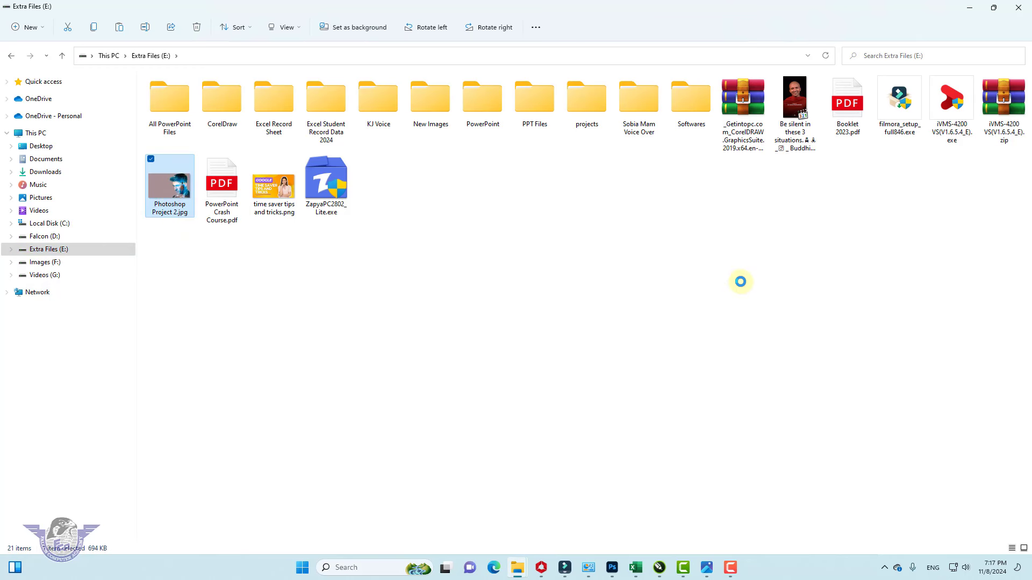